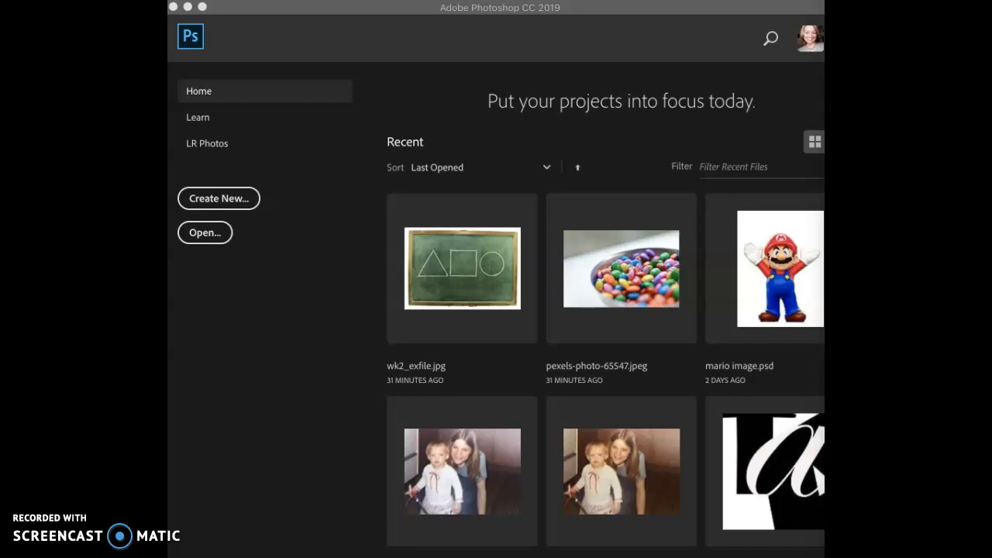
# - Open the image Exercise 1b.jpg from the iCloud Desktop folder
pyautogui.click(300, 83)
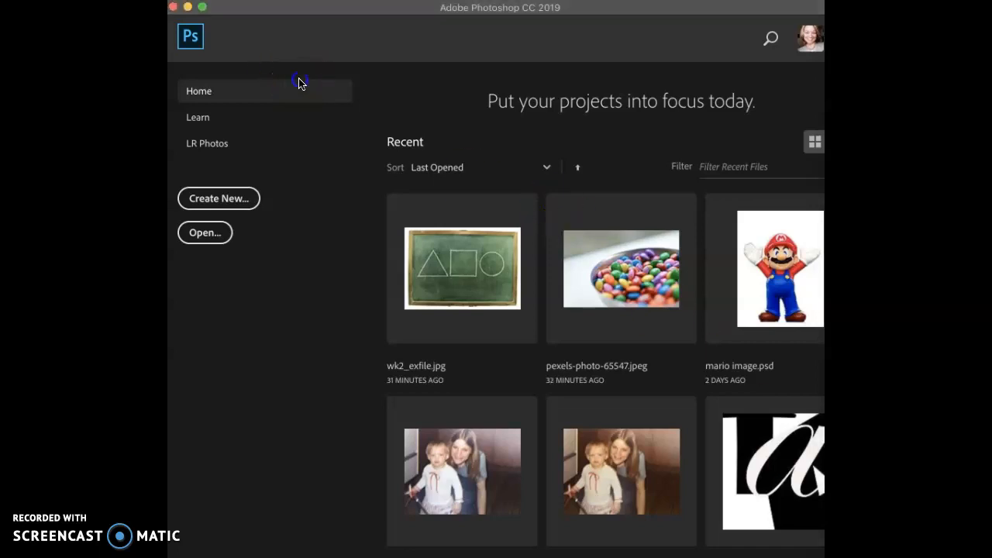
pyautogui.click(278, 2)
pyautogui.click(293, 6)
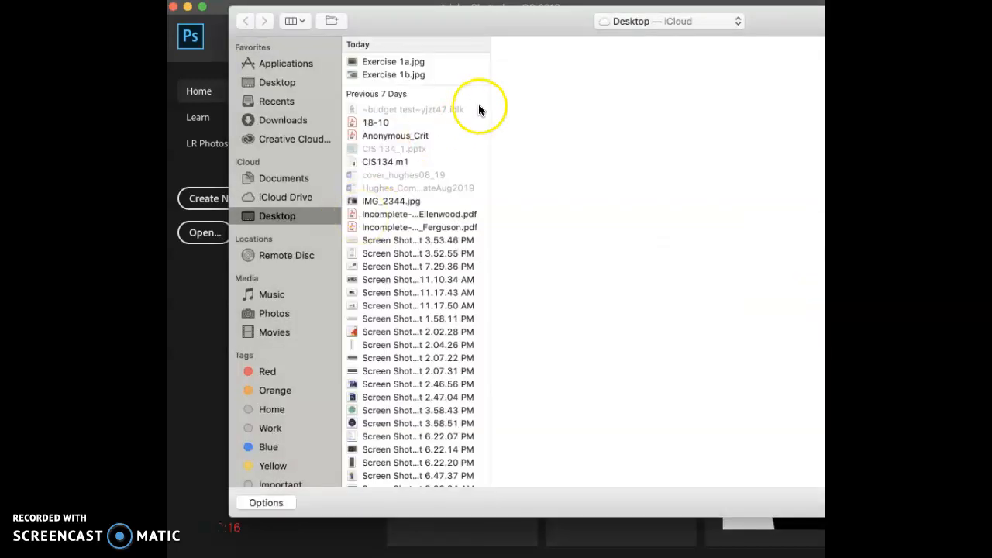
pyautogui.moveTo(494, 22); pyautogui.dragTo(431, 30)
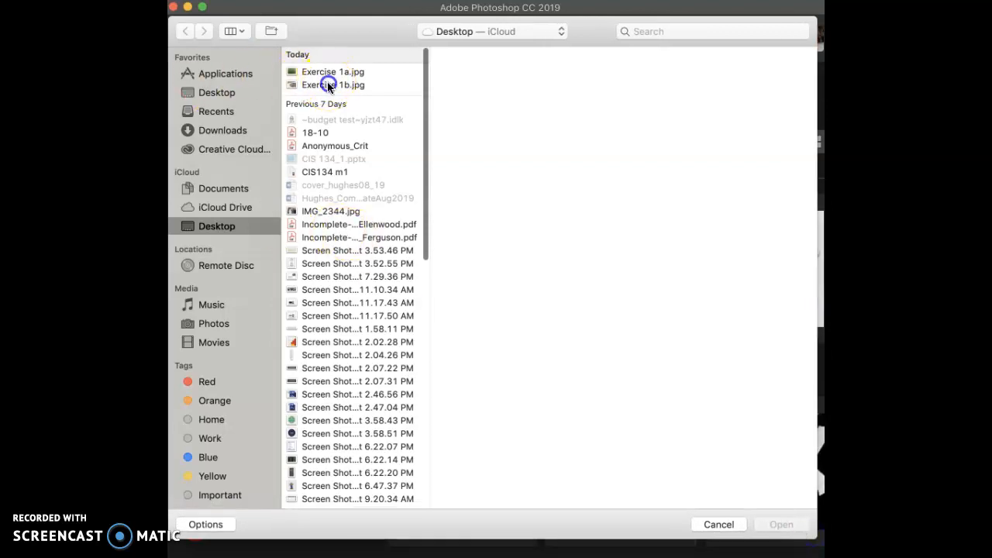
pyautogui.click(329, 84)
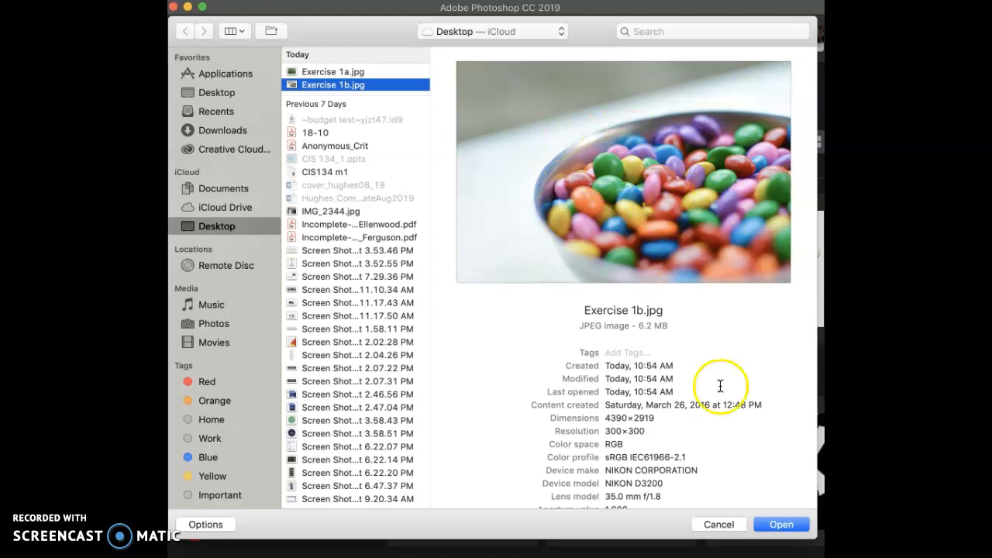
pyautogui.click(783, 524)
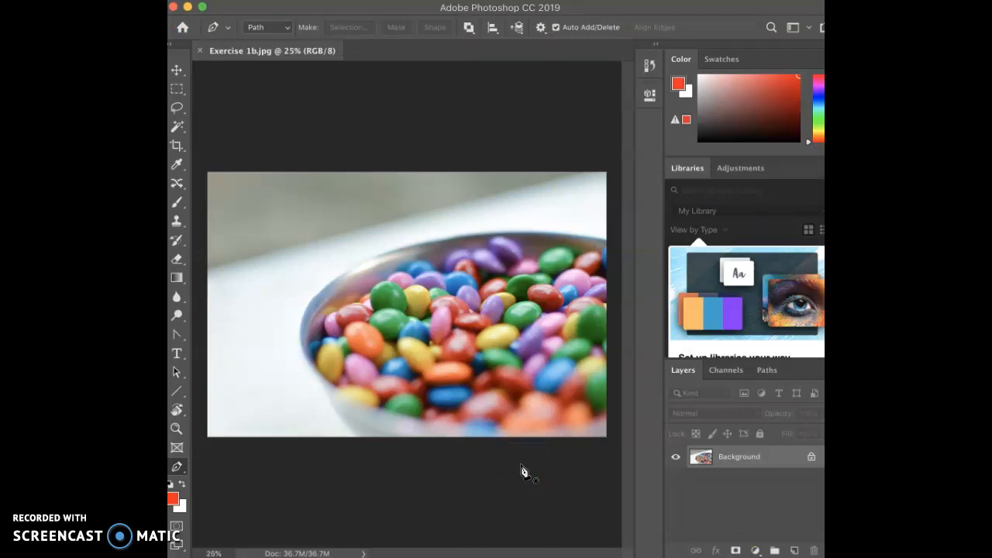
# - Unlock the Background layer and set the Lasso tool's feather to 2 px
pyautogui.click(811, 458)
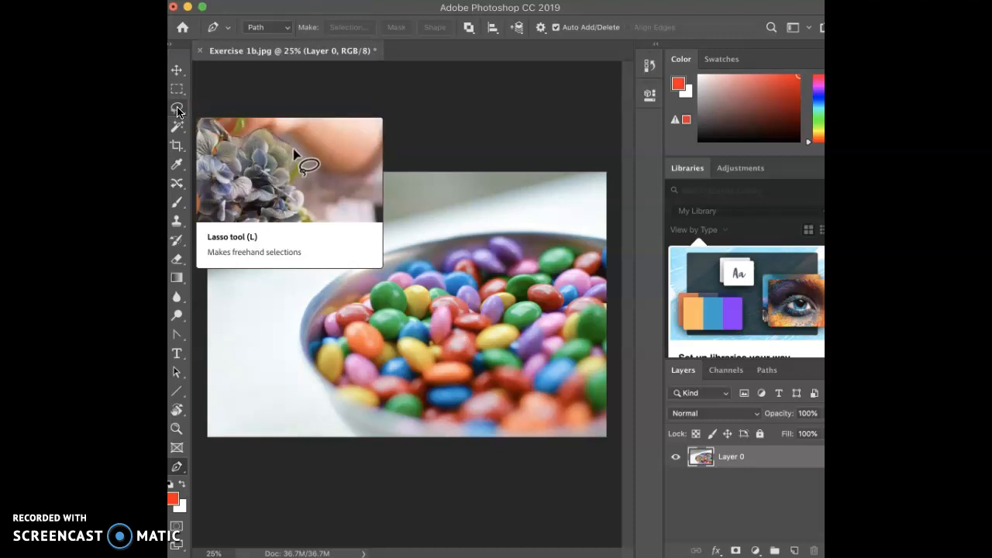
pyautogui.click(177, 110)
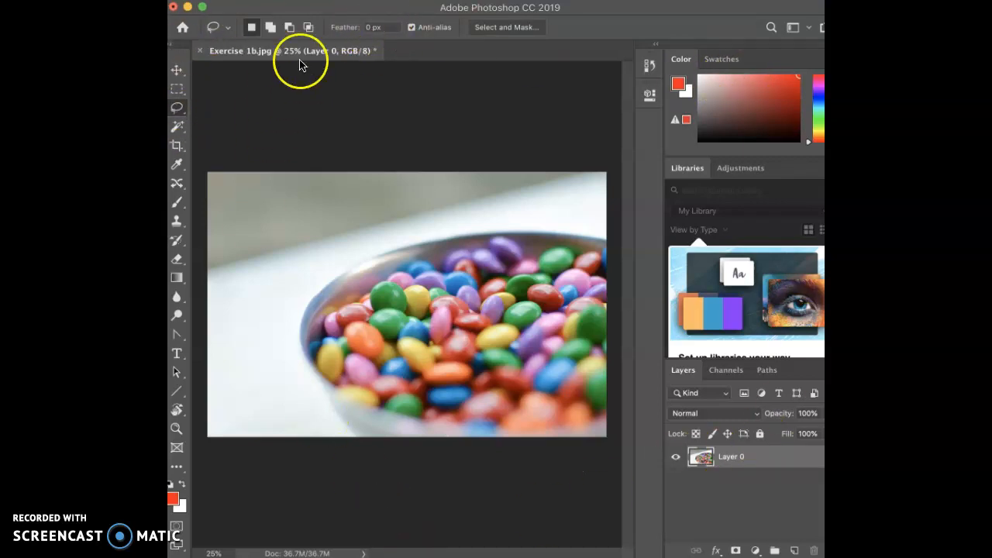
pyautogui.click(177, 72)
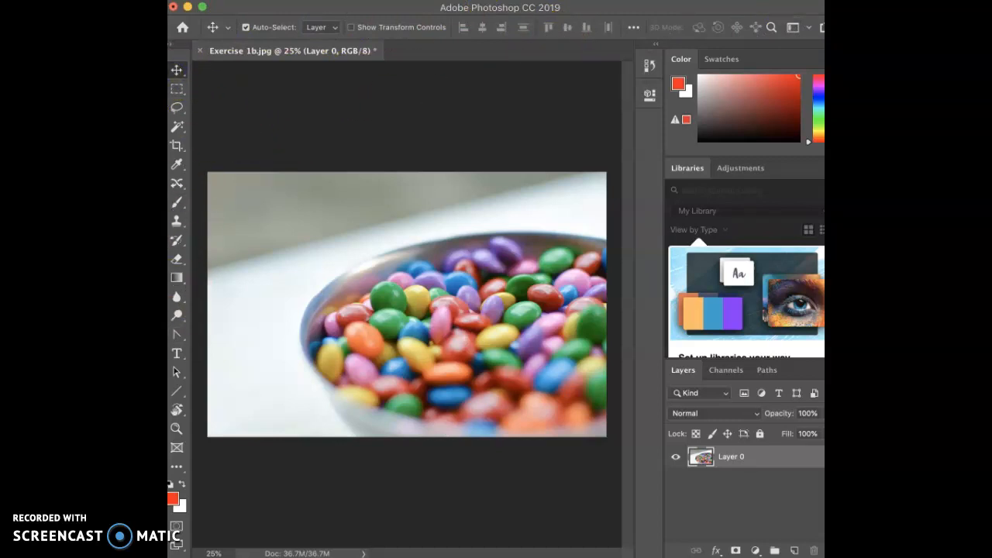
pyautogui.click(177, 110)
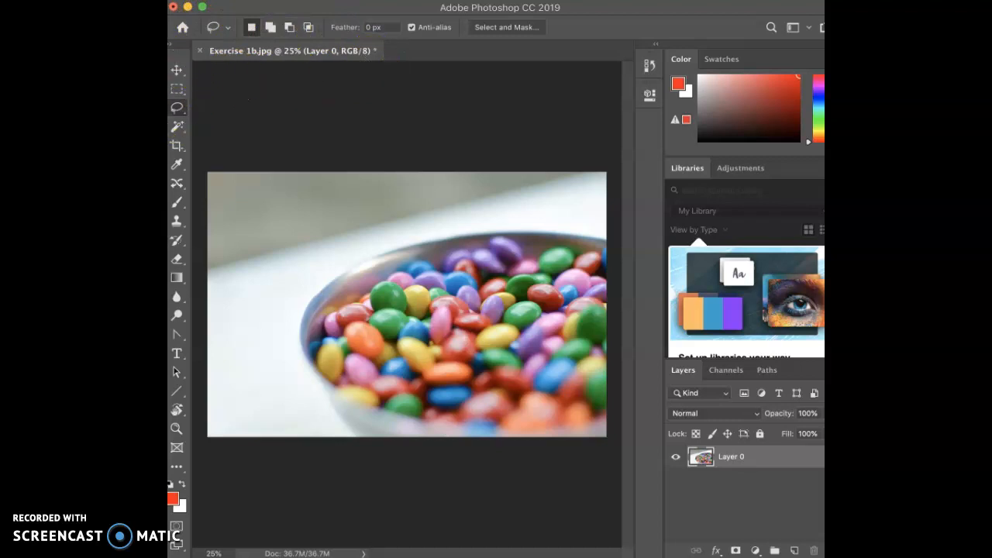
pyautogui.click(373, 27)
pyautogui.click(370, 28)
# - Try out freehand Lasso selections at the image's right edge and over the upper-left background, and deselect them
pyautogui.moveTo(511, 195)
pyautogui.mouseDown()
pyautogui.moveTo(545, 196)
pyautogui.moveTo(602, 158)
pyautogui.mouseUp()
pyautogui.moveTo(604, 168); pyautogui.dragTo(608, 232)
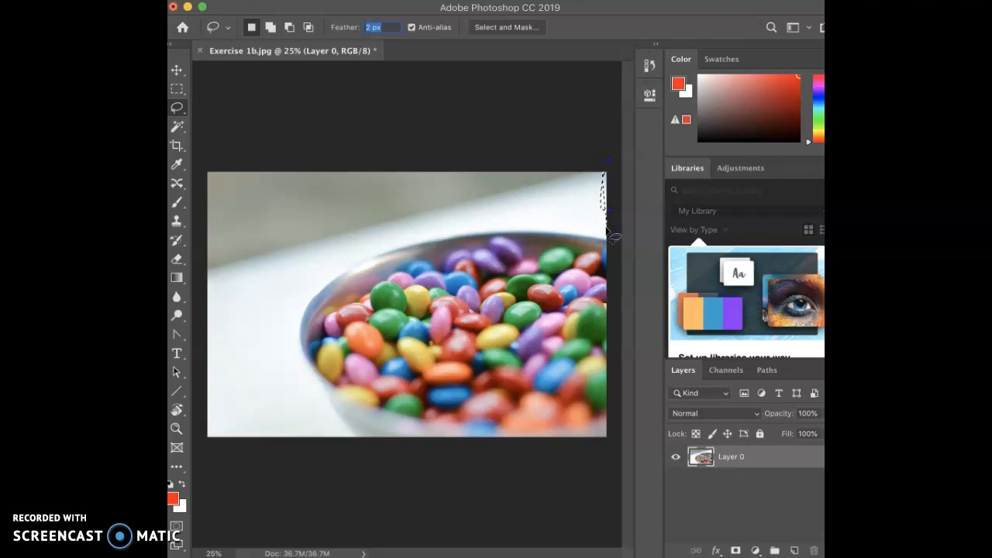
pyautogui.moveTo(222, 233)
pyautogui.mouseDown()
pyautogui.moveTo(302, 226)
pyautogui.moveTo(302, 274)
pyautogui.moveTo(254, 299)
pyautogui.moveTo(233, 289)
pyautogui.moveTo(222, 234)
pyautogui.mouseUp()
pyautogui.moveTo(296, 208)
pyautogui.mouseDown()
pyautogui.moveTo(292, 313)
pyautogui.moveTo(234, 244)
pyautogui.mouseUp()
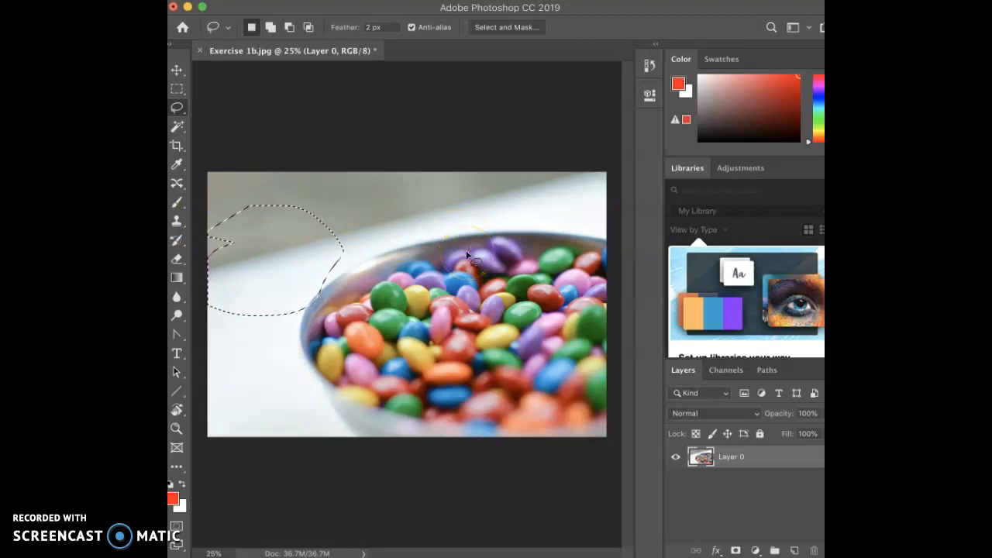
pyautogui.press('super+d')
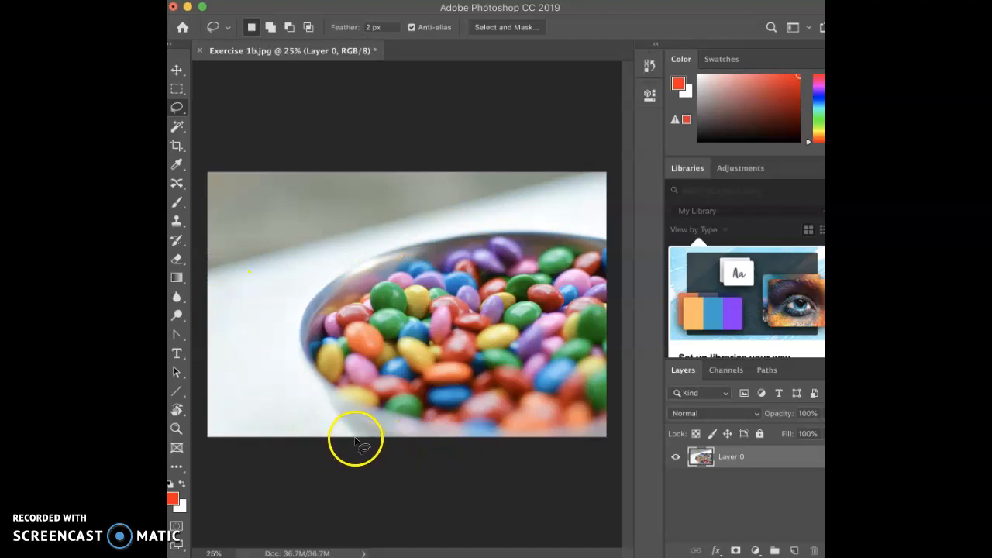
# - Lasso the background around the candy bowl, try deleting it, and undo the deletion
pyautogui.moveTo(356, 439)
pyautogui.mouseDown()
pyautogui.moveTo(298, 339)
pyautogui.moveTo(295, 321)
pyautogui.moveTo(318, 277)
pyautogui.moveTo(369, 268)
pyautogui.moveTo(392, 241)
pyautogui.moveTo(610, 222)
pyautogui.moveTo(601, 168)
pyautogui.moveTo(434, 148)
pyautogui.moveTo(245, 163)
pyautogui.mouseUp()
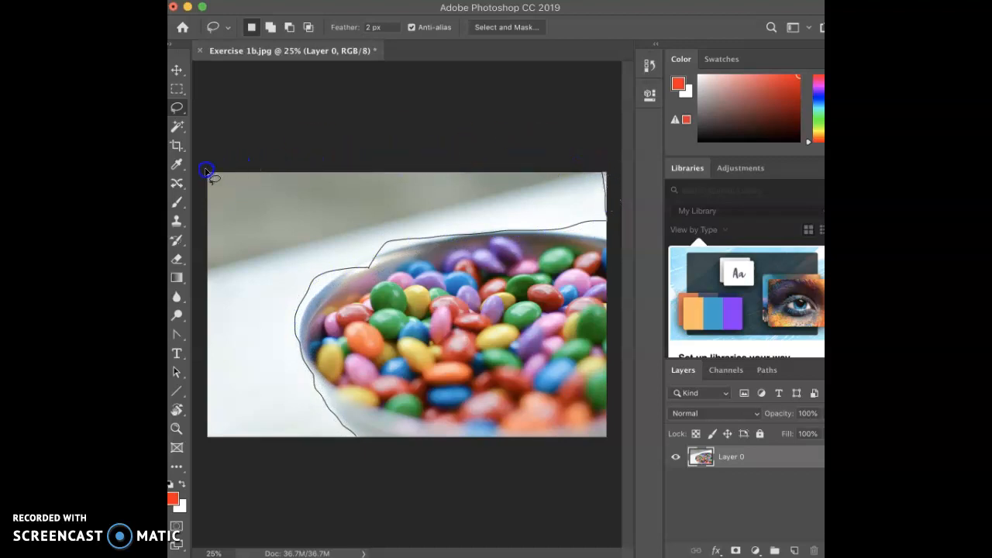
pyautogui.moveTo(199, 220)
pyautogui.mouseDown()
pyautogui.moveTo(205, 434)
pyautogui.moveTo(241, 451)
pyautogui.moveTo(367, 451)
pyautogui.mouseUp()
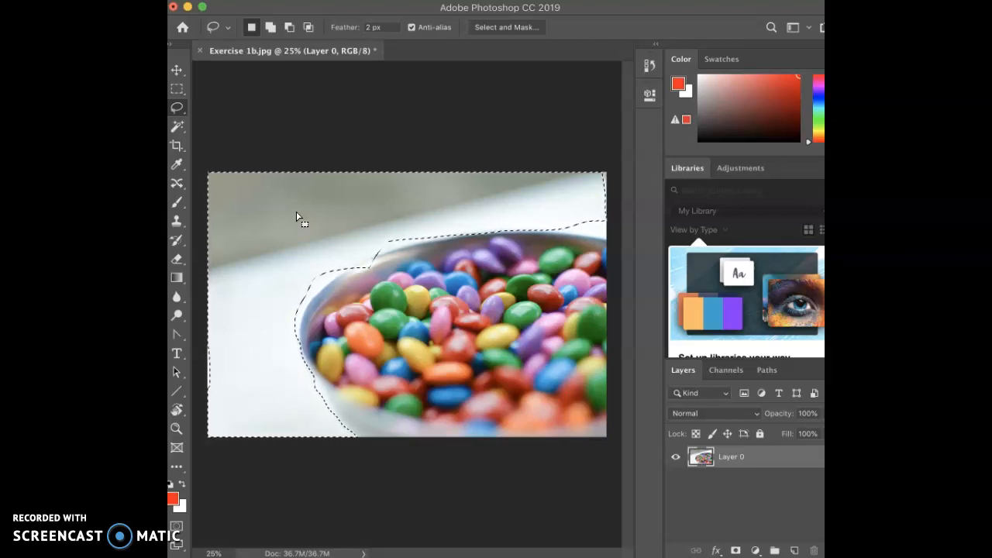
pyautogui.moveTo(341, 285)
pyautogui.mouseDown()
pyautogui.moveTo(225, 216)
pyautogui.moveTo(524, 175)
pyautogui.moveTo(405, 203)
pyautogui.moveTo(310, 394)
pyautogui.moveTo(211, 438)
pyautogui.mouseUp()
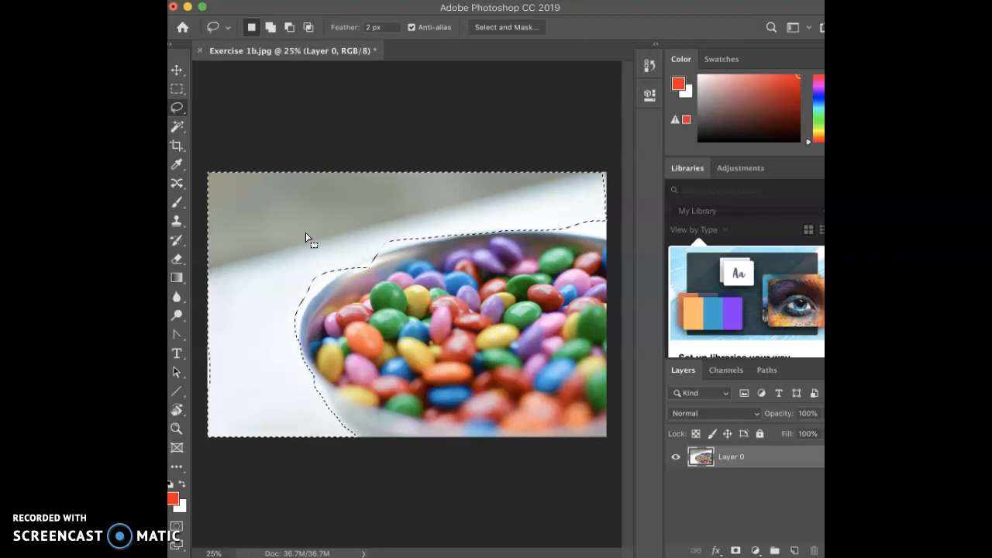
pyautogui.press('Delete')
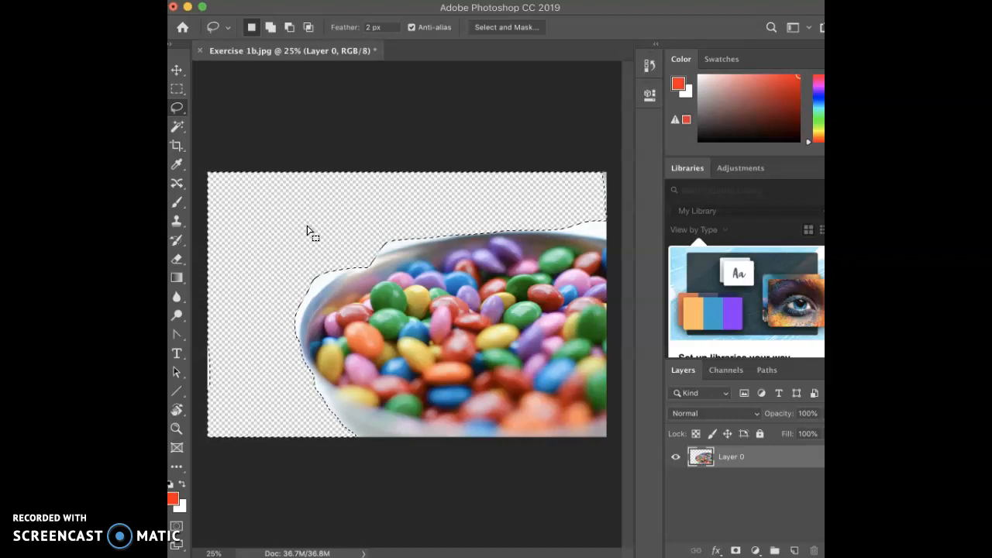
pyautogui.hotkey('ctrl', 'z')
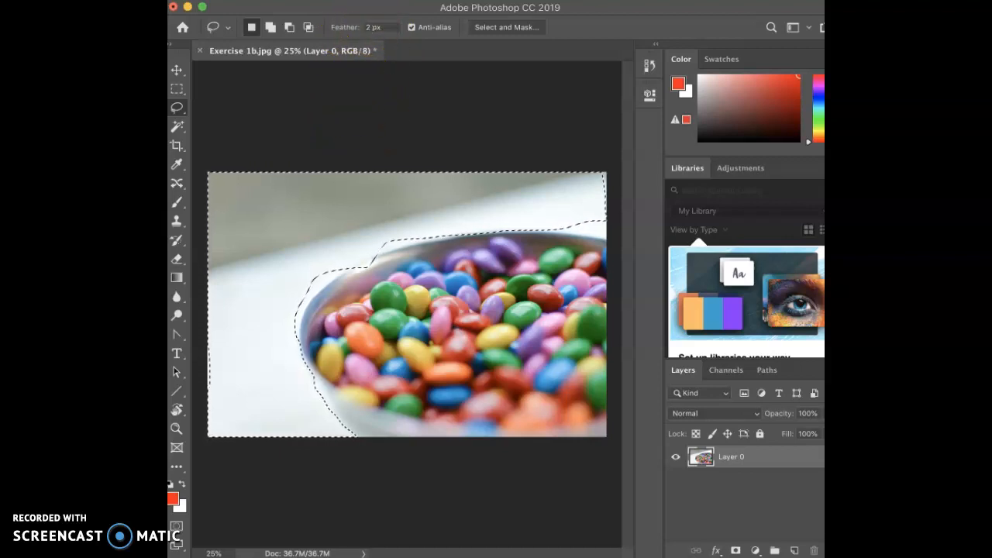
# - Set the image resolution to 72 pixels/inch and clear the old selection
pyautogui.click(345, 0)
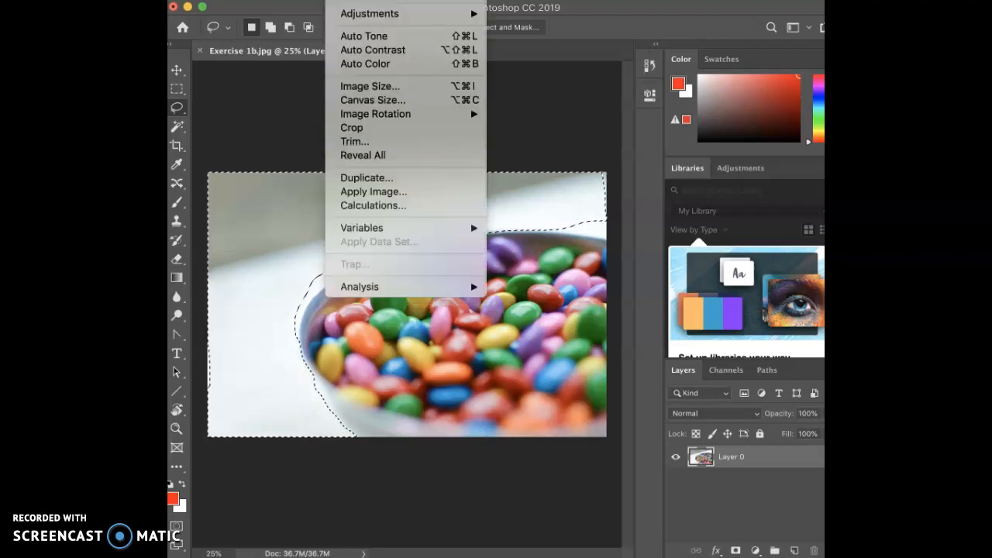
pyautogui.click(361, 86)
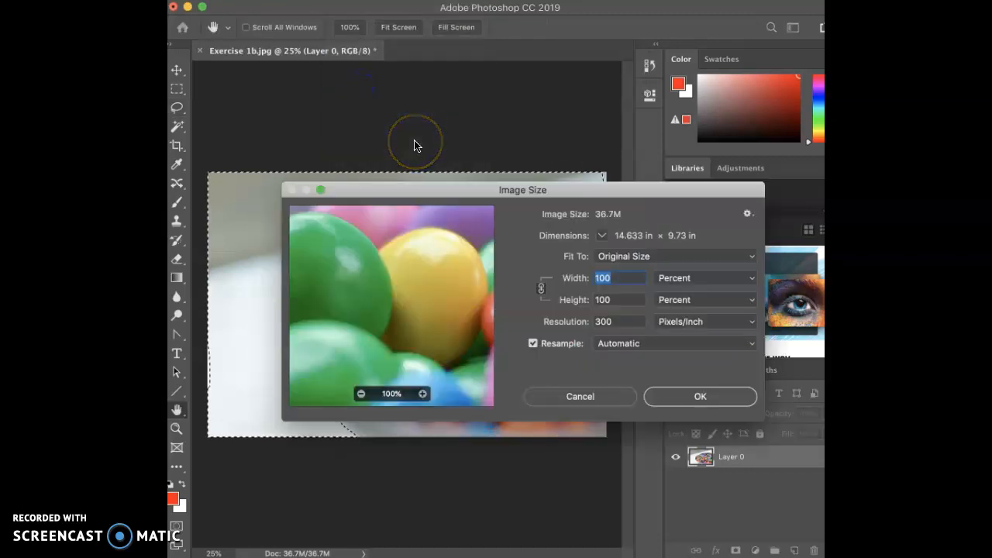
pyautogui.doubleClick(603, 322)
pyautogui.write('72')
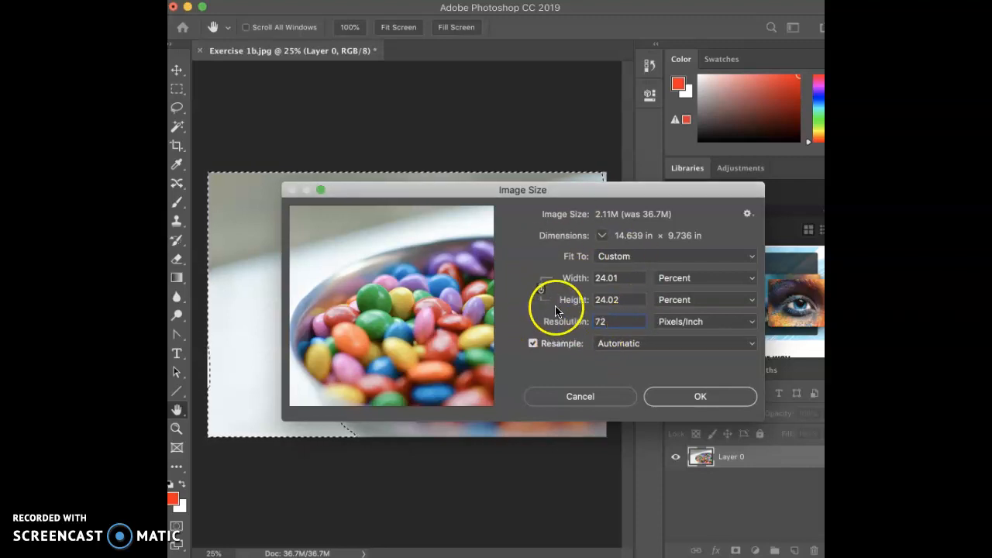
pyautogui.click(687, 397)
pyautogui.click(440, 378)
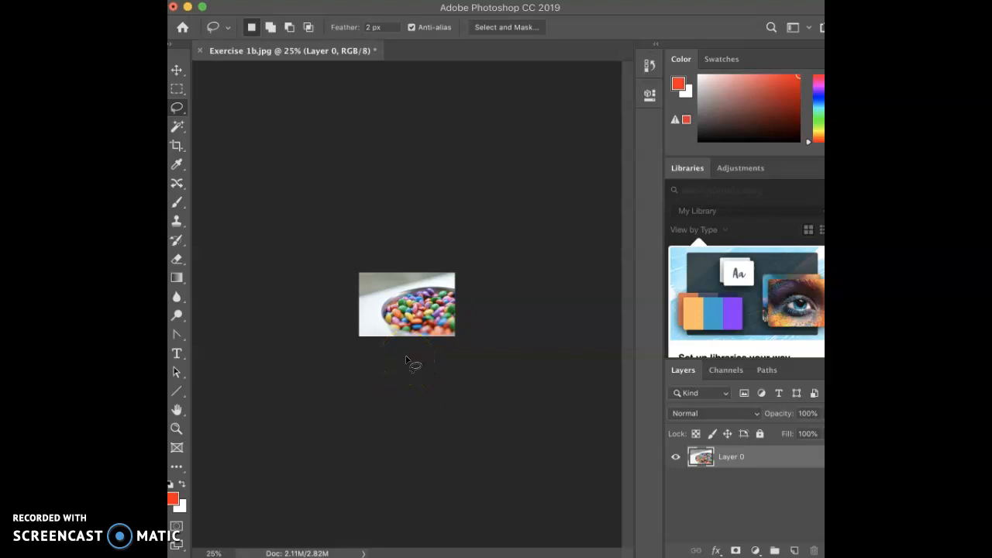
# - Select the background around the candy bowl with a freehand Lasso outline along the rim and image edges
pyautogui.press('super+equal')
pyautogui.press('super+equal')
pyautogui.press('super+equal')
pyautogui.press('super+equal')
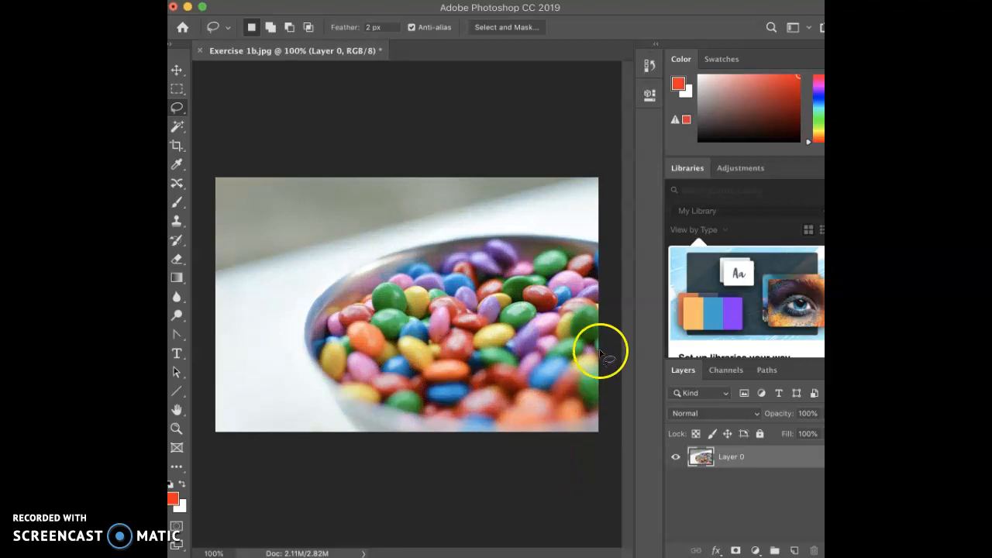
pyautogui.moveTo(597, 241)
pyautogui.mouseDown()
pyautogui.moveTo(489, 230)
pyautogui.moveTo(384, 260)
pyautogui.moveTo(328, 293)
pyautogui.moveTo(299, 359)
pyautogui.moveTo(354, 444)
pyautogui.moveTo(233, 438)
pyautogui.moveTo(208, 393)
pyautogui.moveTo(224, 250)
pyautogui.moveTo(203, 183)
pyautogui.moveTo(225, 158)
pyautogui.moveTo(400, 183)
pyautogui.moveTo(626, 177)
pyautogui.moveTo(596, 242)
pyautogui.mouseUp()
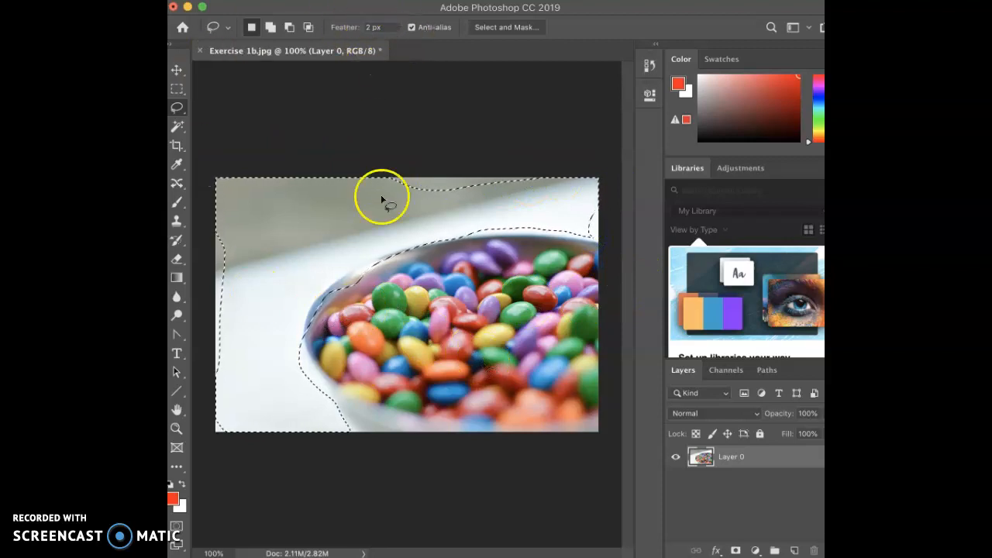
# - Try deleting the selected background and deselecting, and undo both changes
pyautogui.press('Delete')
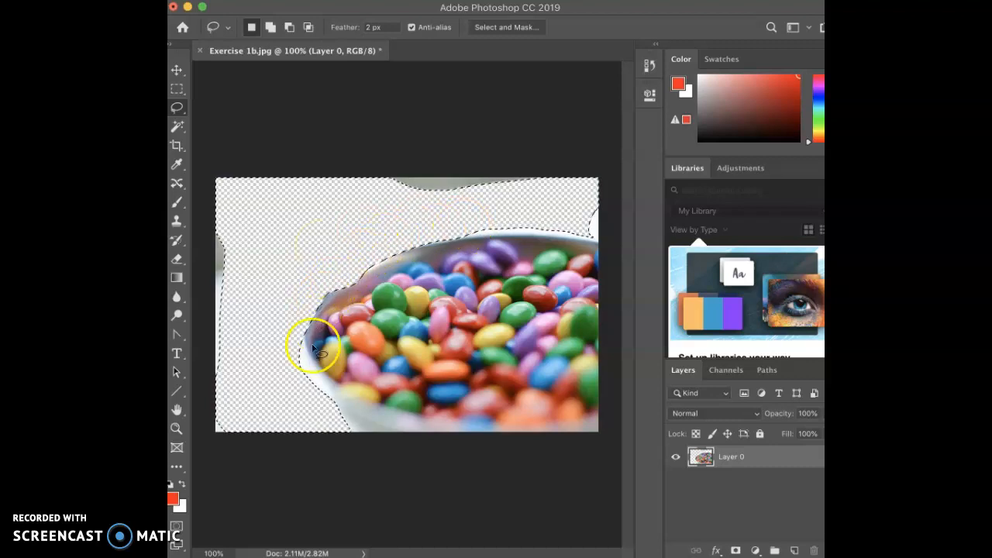
pyautogui.click(547, 180)
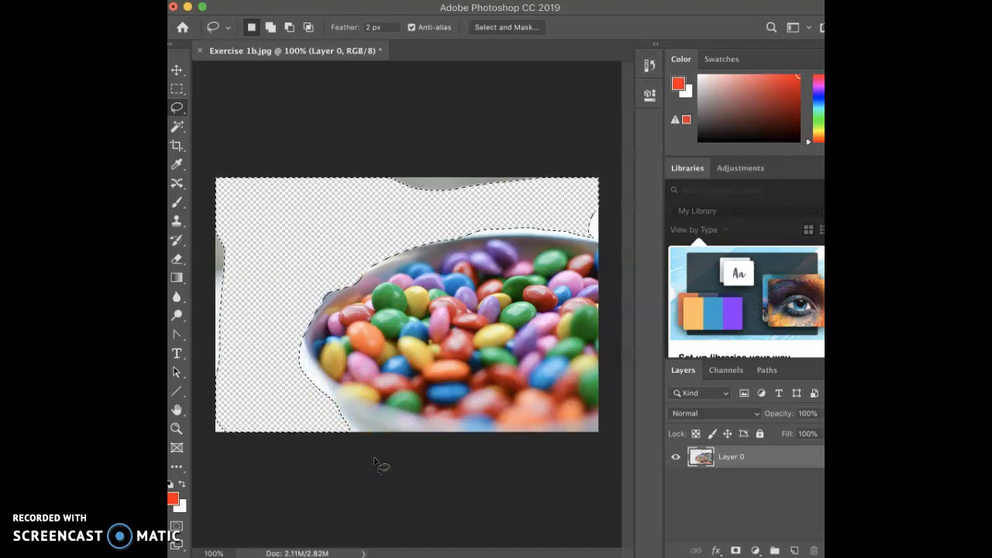
pyautogui.press('super+z')
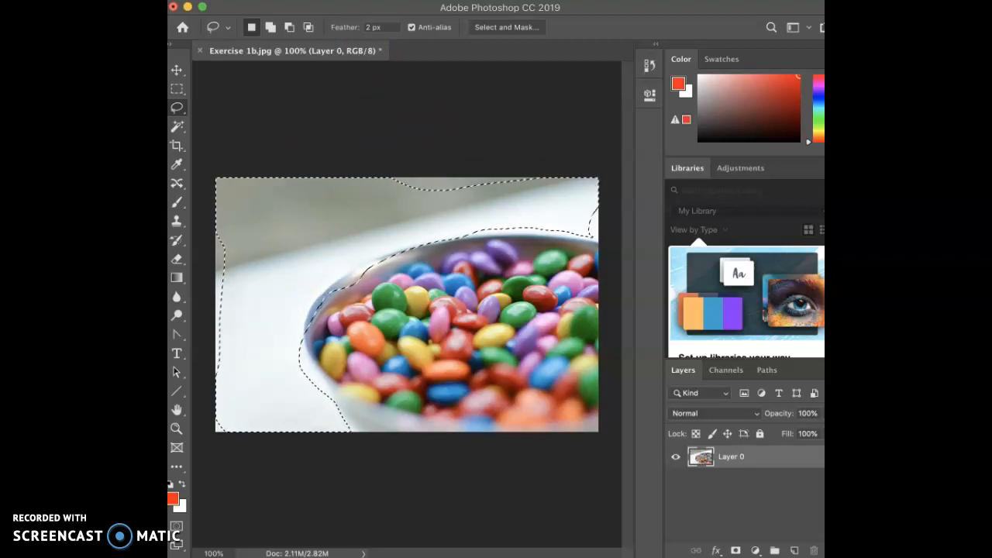
# - Show the History, enlarge it to review the recorded editing states, and collapse it
pyautogui.click(608, 2)
pyautogui.click(615, 231)
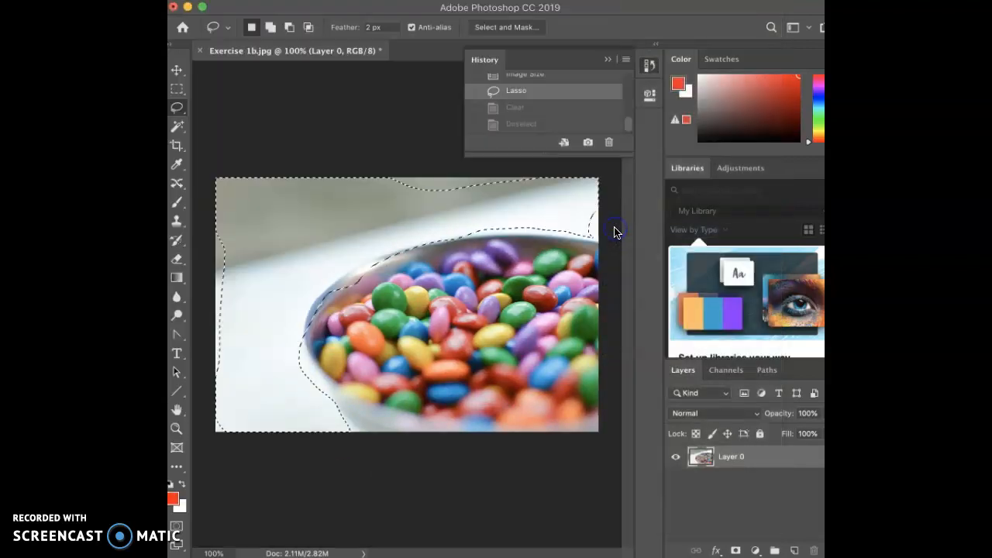
pyautogui.moveTo(526, 151); pyautogui.dragTo(507, 344)
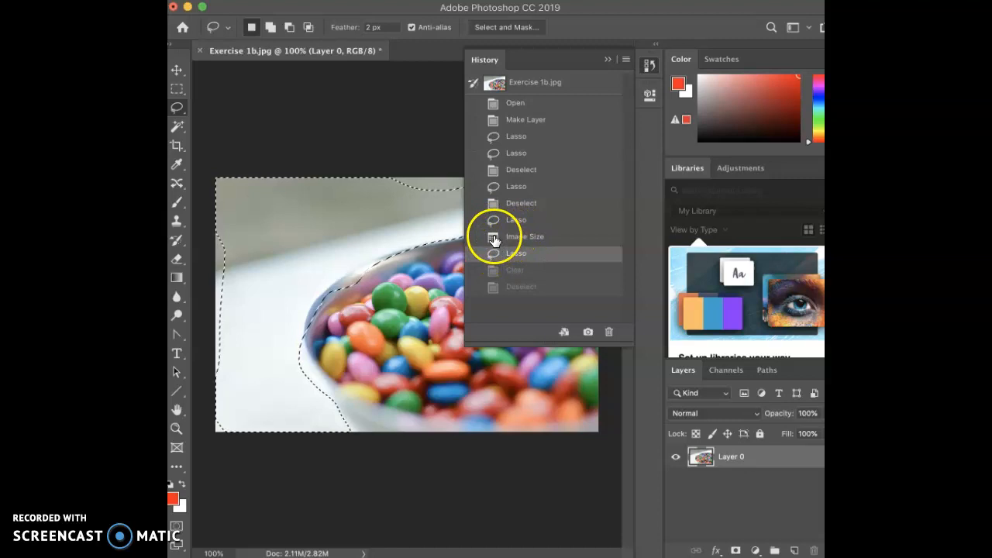
pyautogui.click(607, 60)
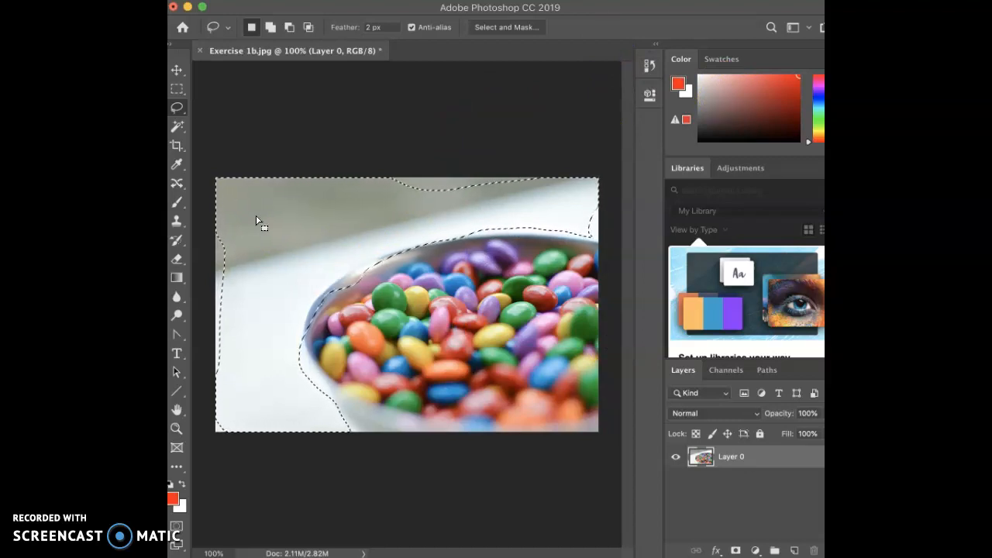
# - Delete the selected background again, deselect, and step back and forth through the changes until the deletion is undone
pyautogui.press('Delete')
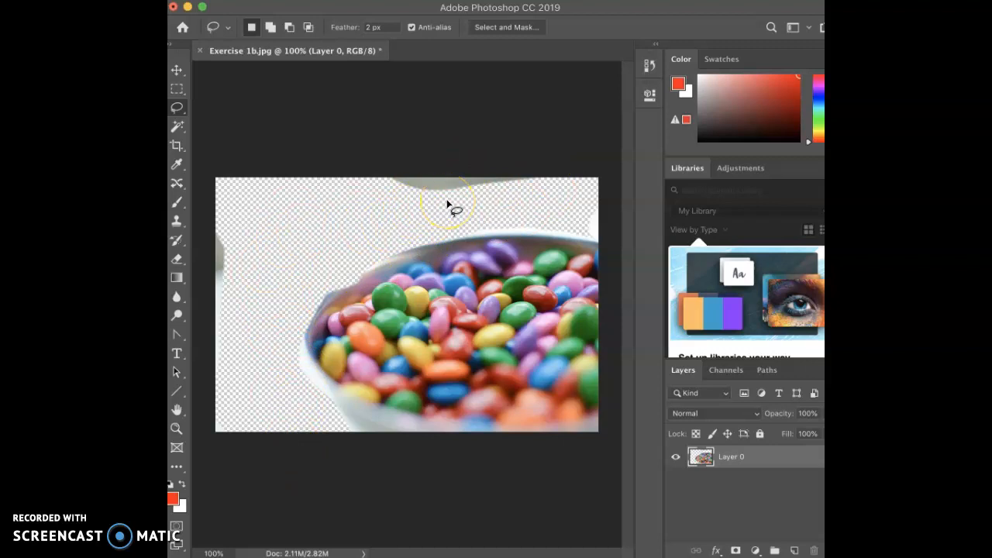
pyautogui.press('super+z')
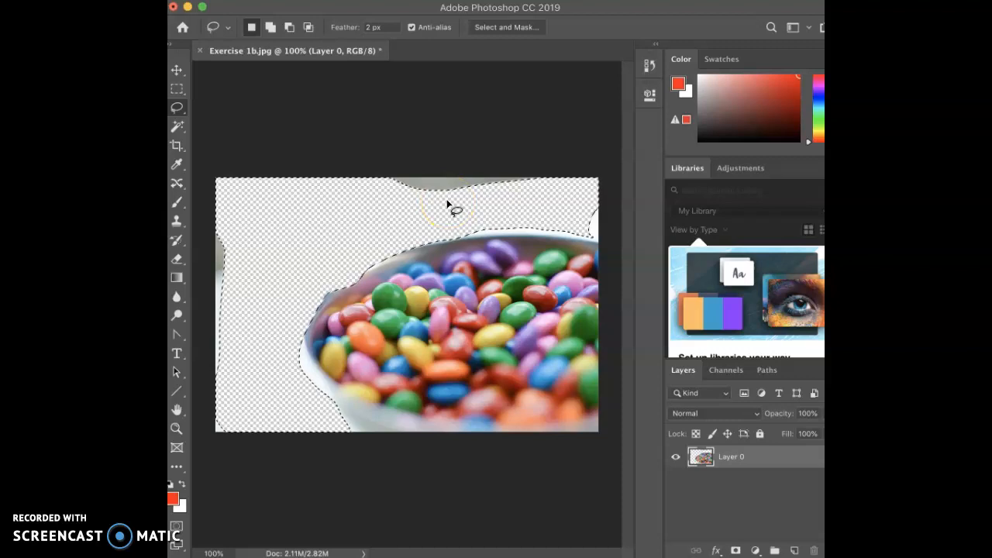
pyautogui.press('super+alt+z')
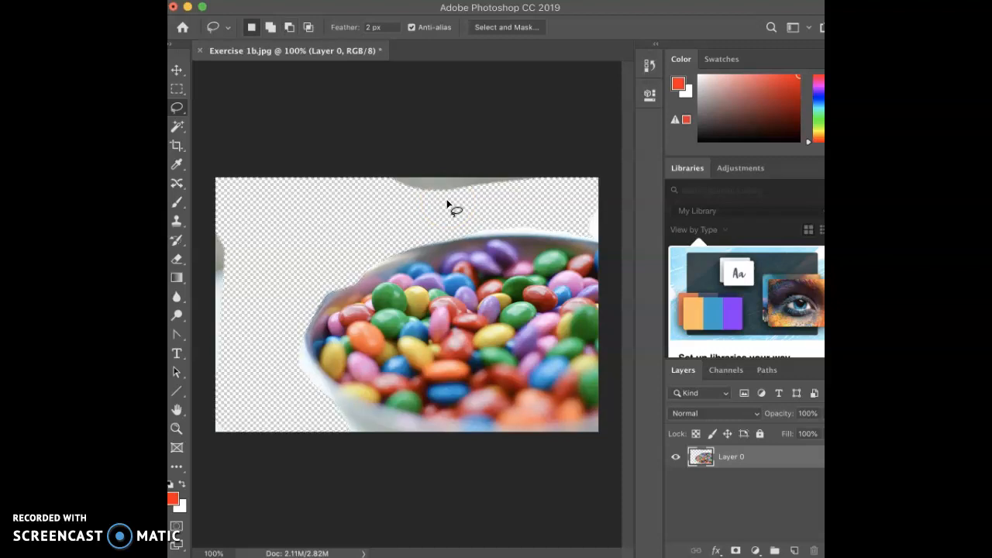
pyautogui.press('super+z')
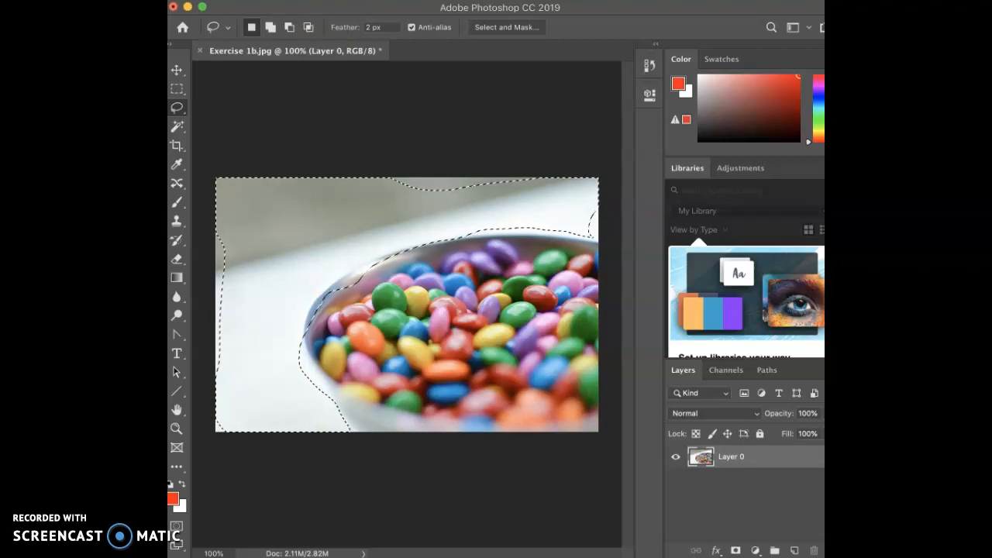
# - Try filling the selected background with the red foreground color at 100% opacity, and undo the fill
pyautogui.click(308, 2)
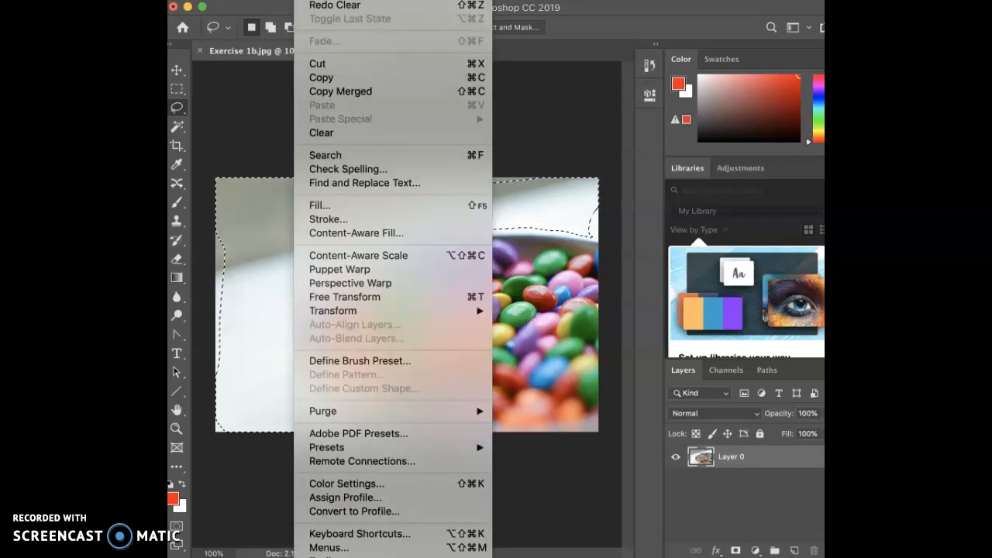
pyautogui.moveTo(278, 2)
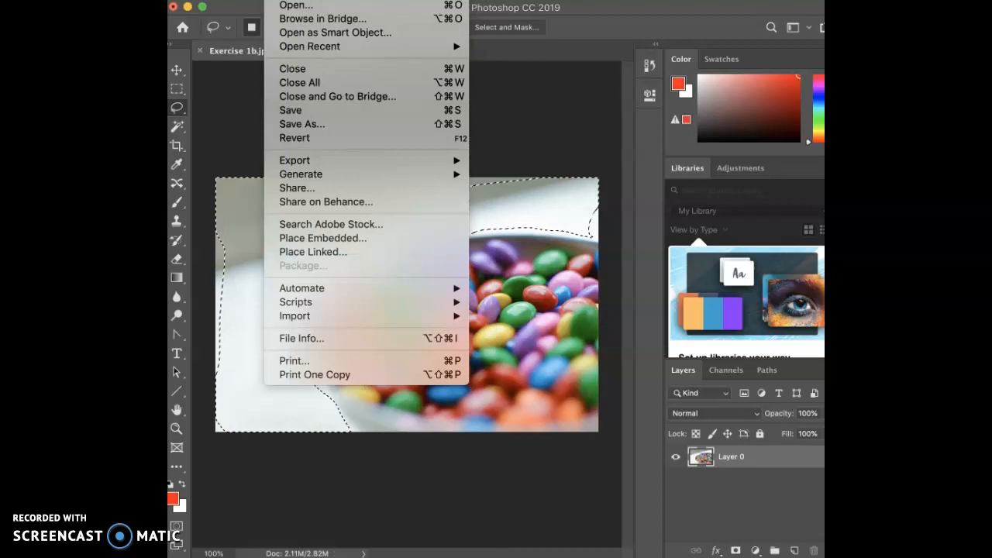
pyautogui.moveTo(308, 1)
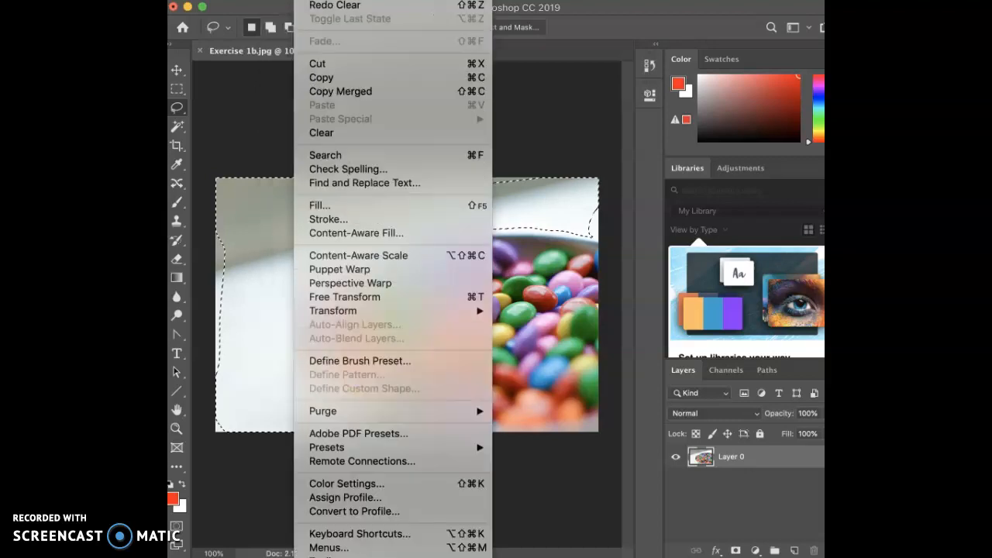
pyautogui.click(315, 205)
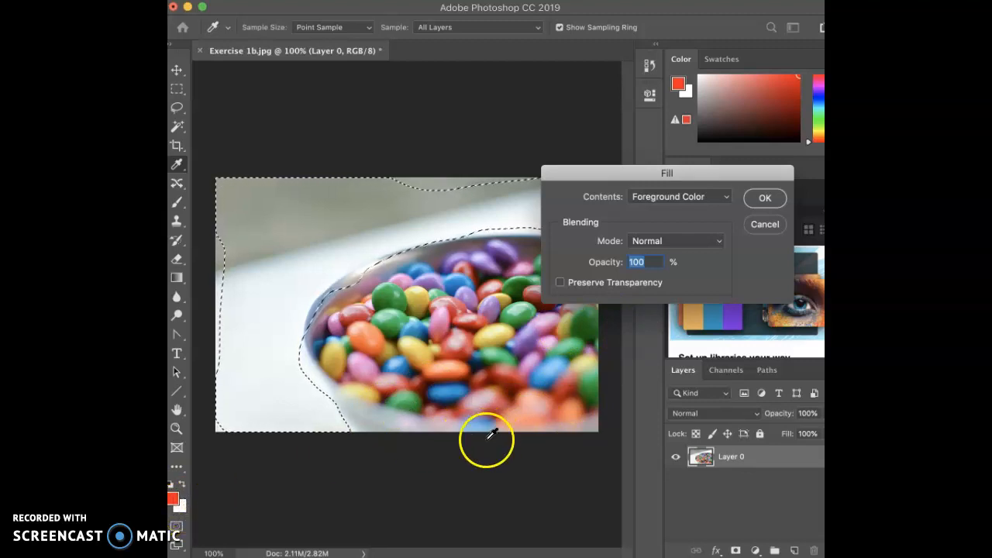
pyautogui.click(183, 486)
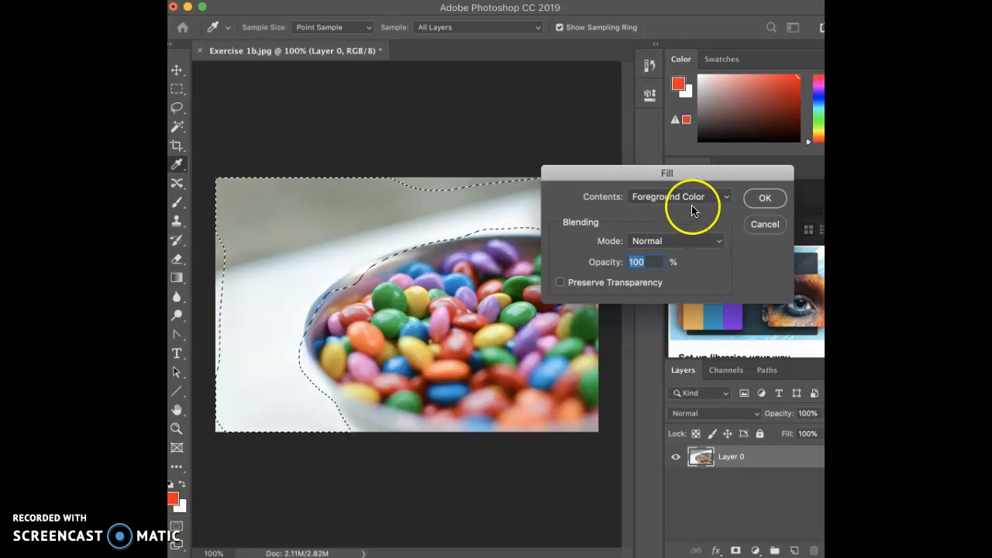
pyautogui.click(775, 199)
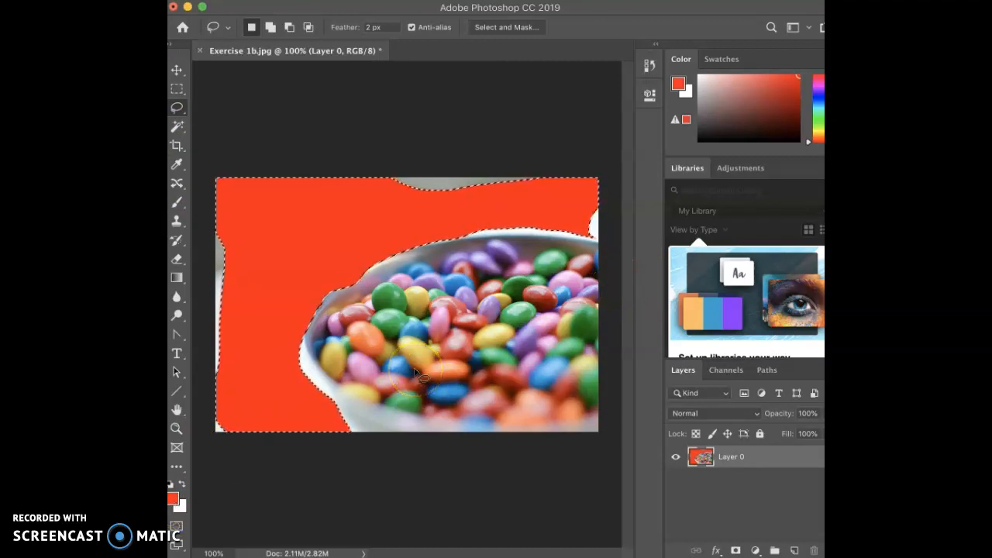
pyautogui.press('super+z')
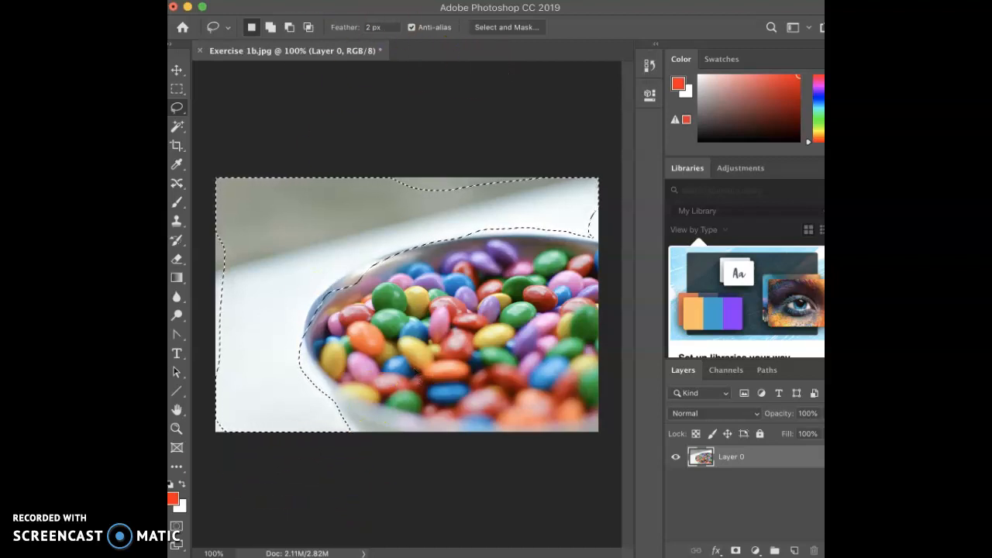
# - Fill the selected background around the bowl with the white background color in Normal mode at 100% opacity
pyautogui.click(308, 2)
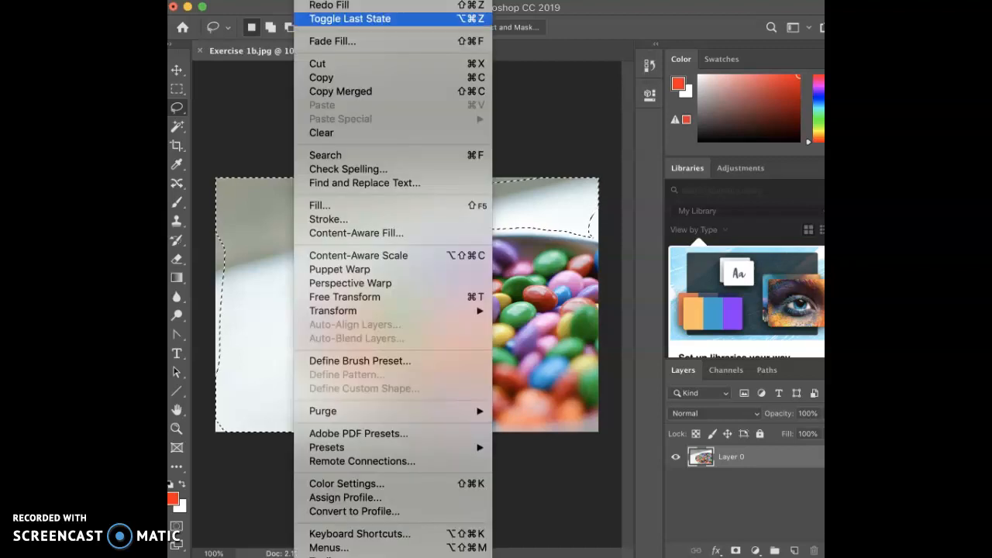
pyautogui.click(317, 203)
pyautogui.click(637, 196)
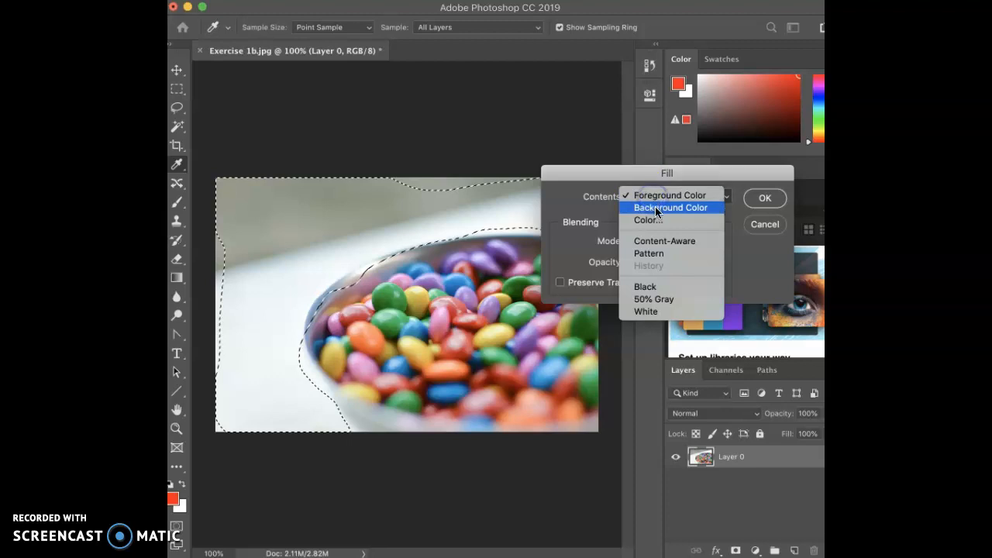
pyautogui.click(656, 209)
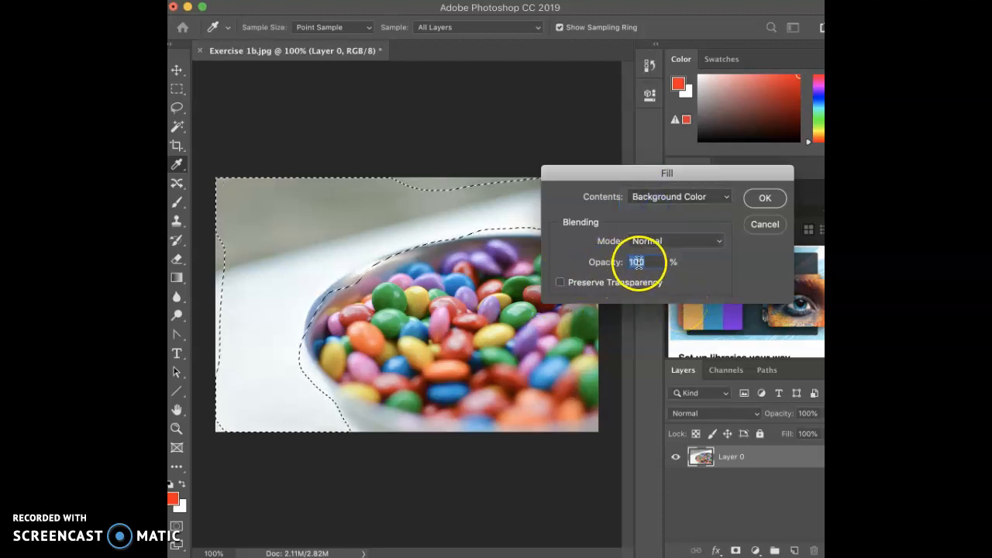
pyautogui.click(764, 198)
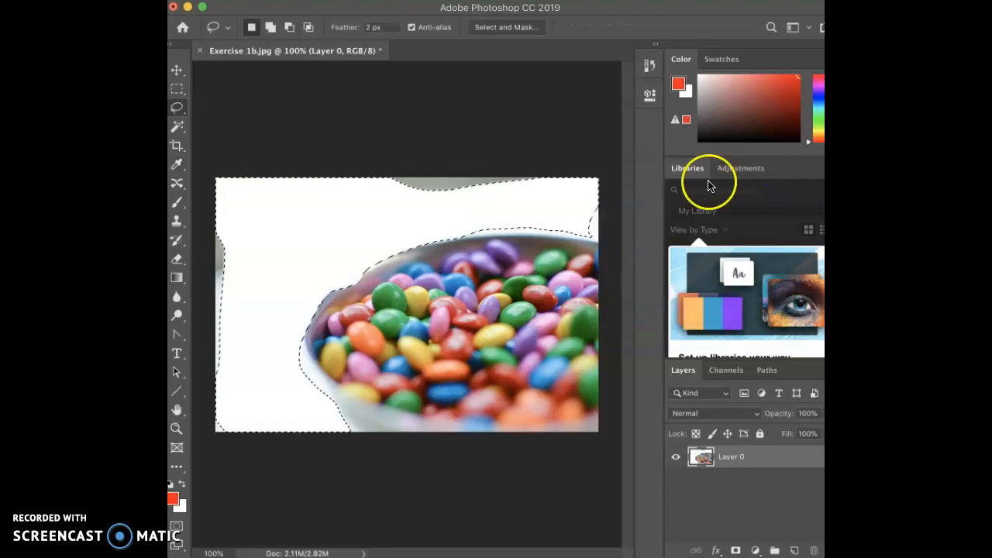
# - Outline the leftover gray strip at the image's top edge with the Lasso, fill it with the background color, and deselect
pyautogui.click(322, 440)
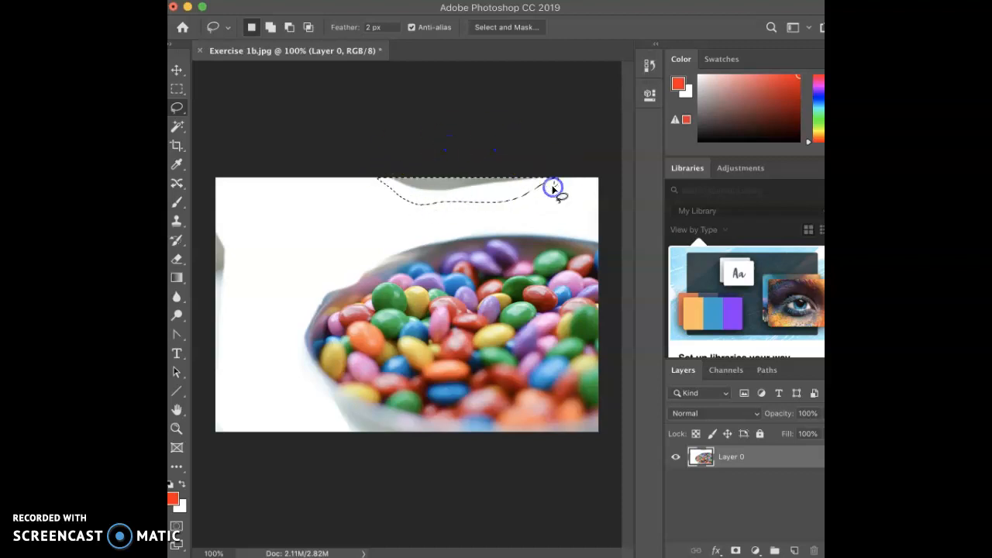
pyautogui.click(309, 2)
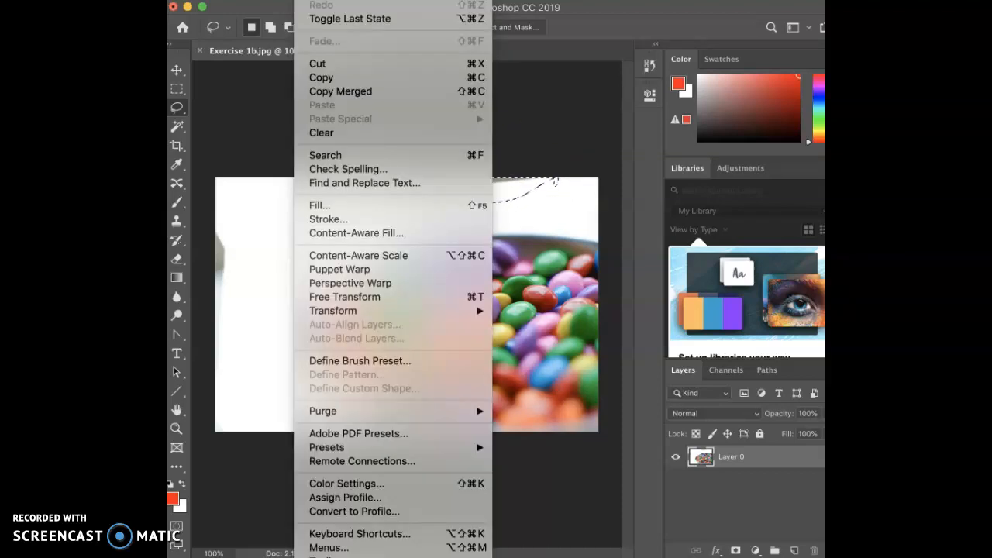
pyautogui.click(334, 206)
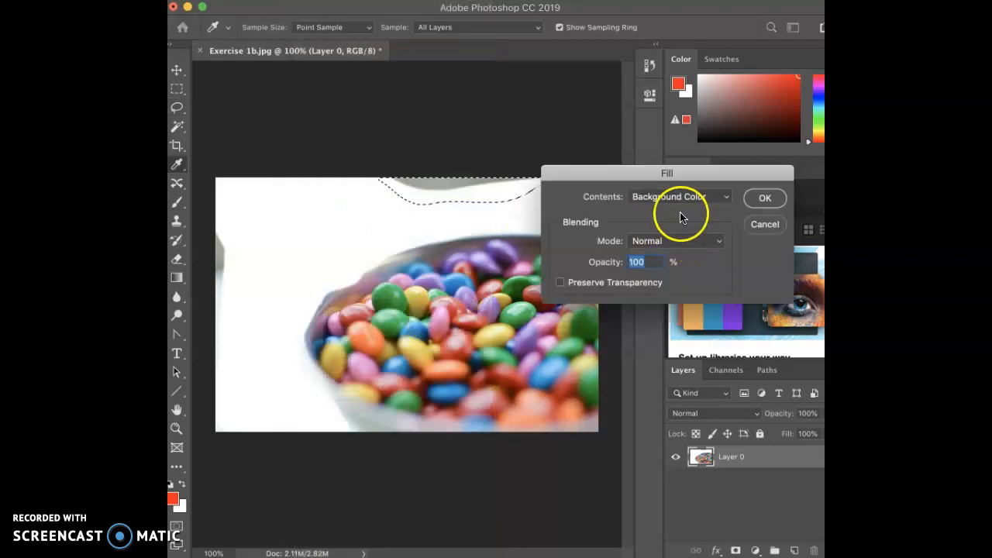
pyautogui.click(763, 200)
pyautogui.press('l')
pyautogui.click(456, 127)
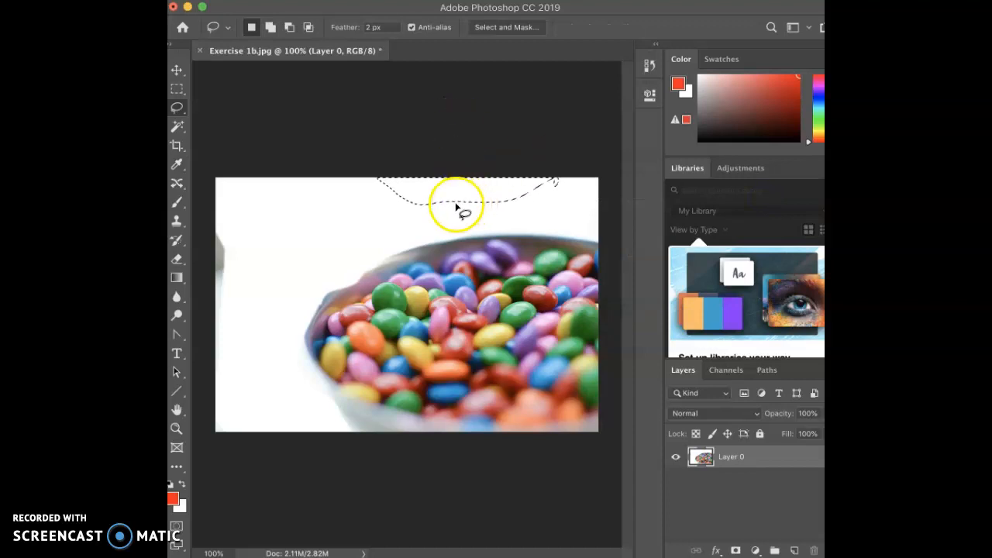
pyautogui.click(430, 221)
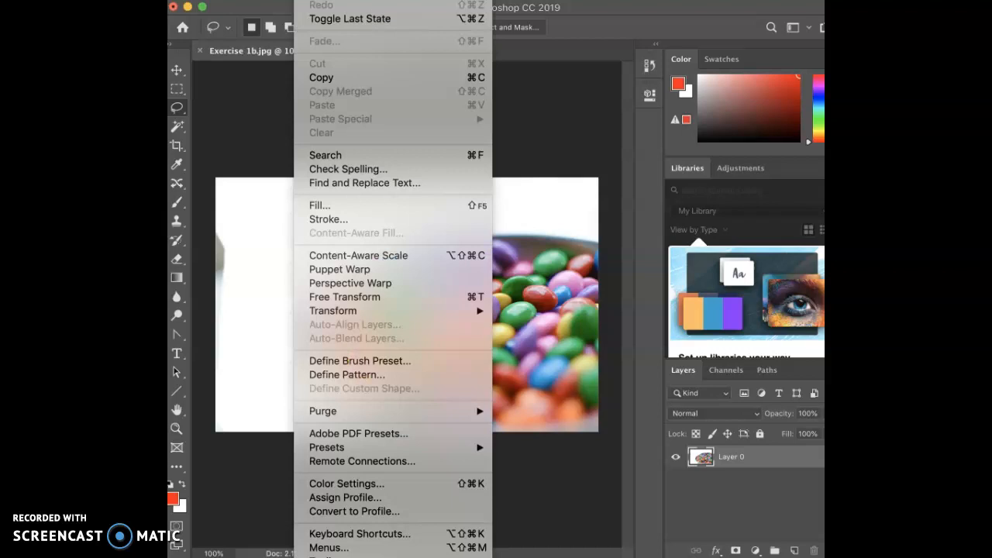
# - Try outlining the leftover strip along the image's left edge and deleting it, and undo the deletion
pyautogui.press('Escape')
pyautogui.moveTo(216, 211)
pyautogui.mouseDown()
pyautogui.moveTo(243, 414)
pyautogui.moveTo(201, 304)
pyautogui.mouseUp()
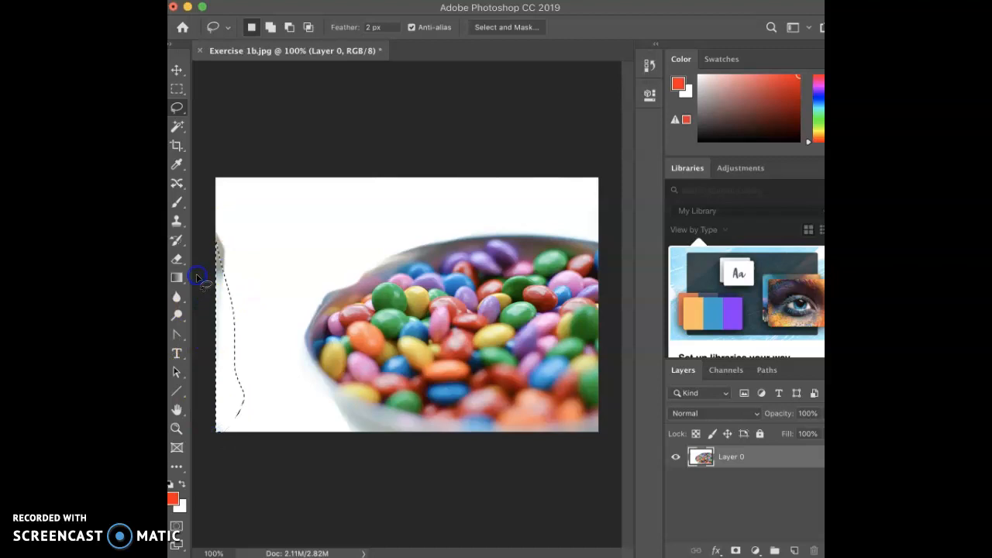
pyautogui.press('Delete')
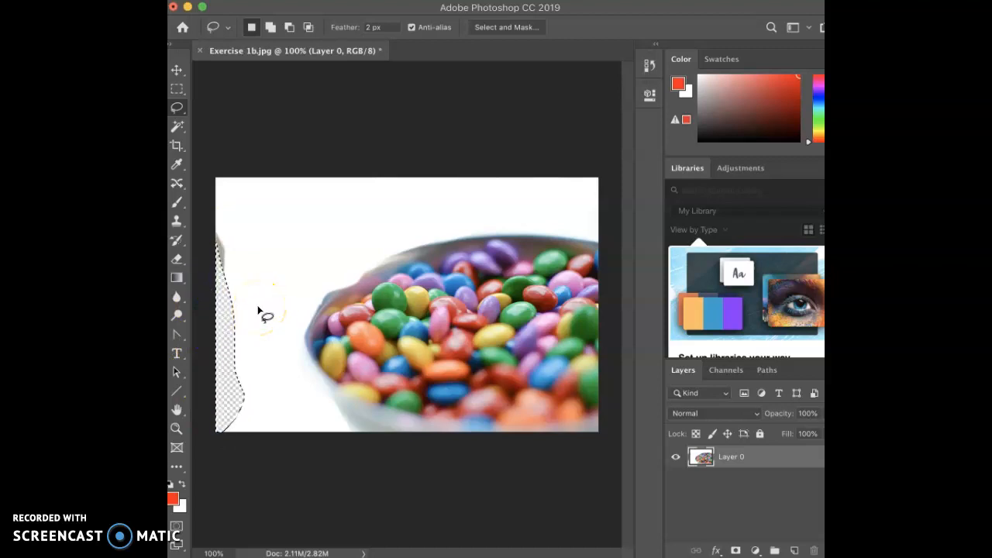
pyautogui.press('super+z')
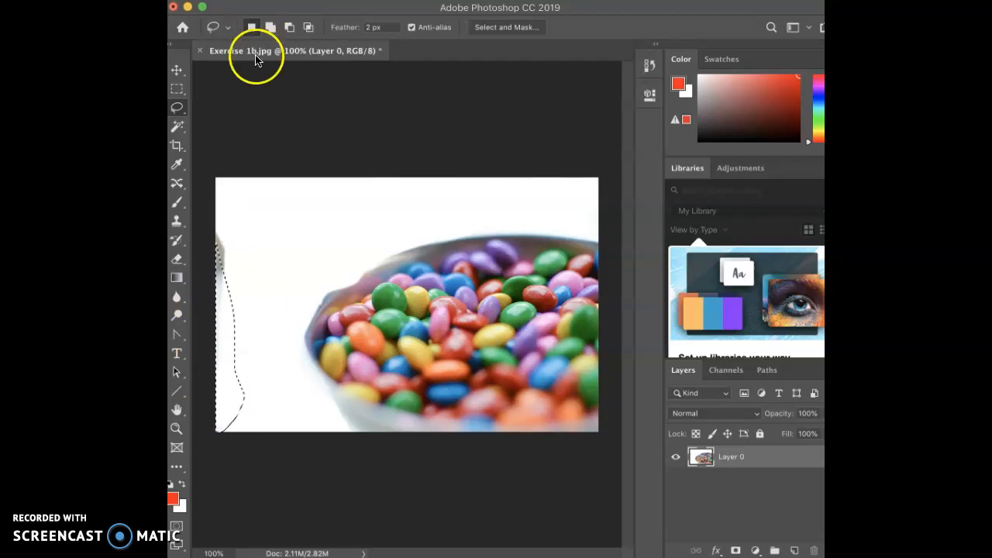
# - Outline the whole gray remnant on the image's left edge with the Lasso, fill it with the background color, and deselect
pyautogui.moveTo(210, 212)
pyautogui.mouseDown()
pyautogui.moveTo(238, 240)
pyautogui.moveTo(245, 304)
pyautogui.moveTo(240, 354)
pyautogui.moveTo(206, 362)
pyautogui.mouseUp()
pyautogui.moveTo(216, 213); pyautogui.dragTo(218, 219)
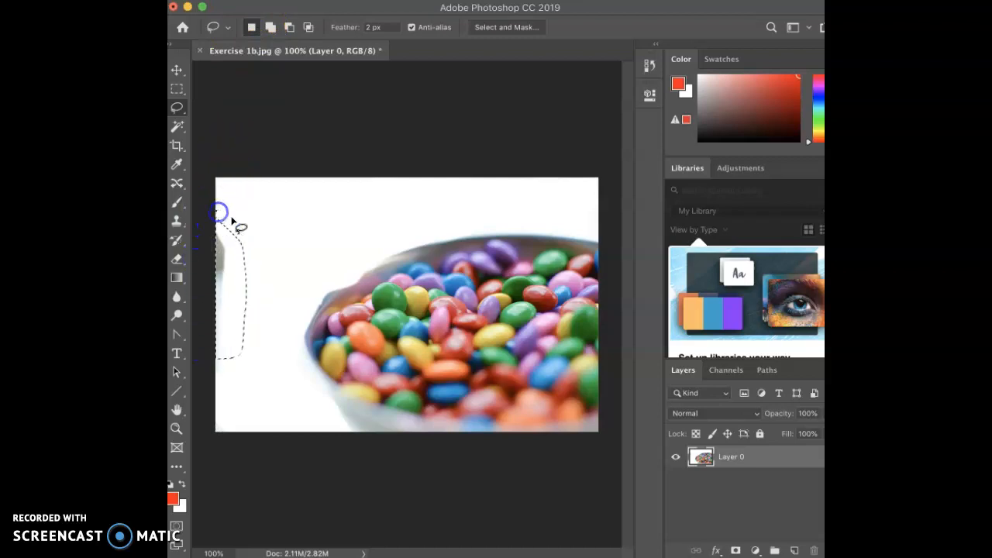
pyautogui.click(307, 2)
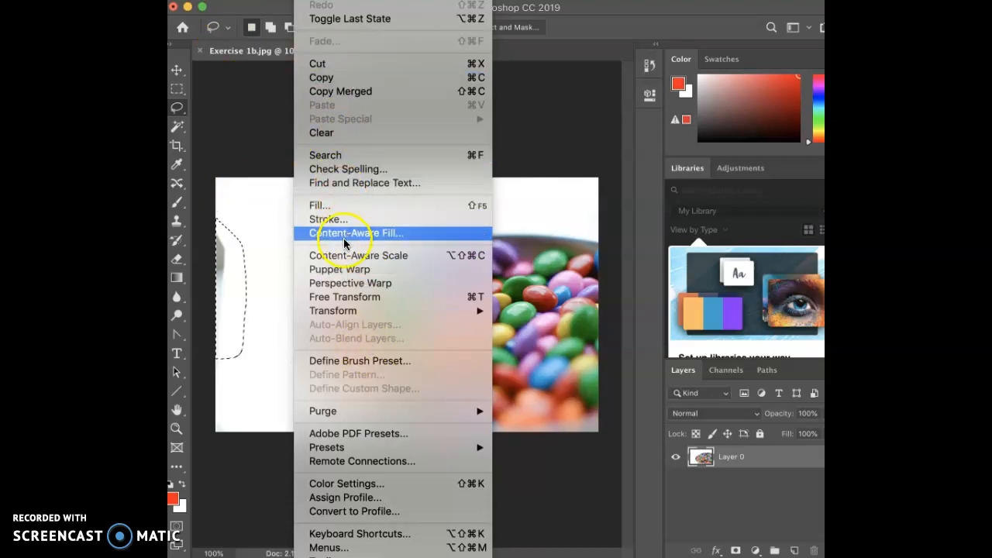
pyautogui.click(333, 205)
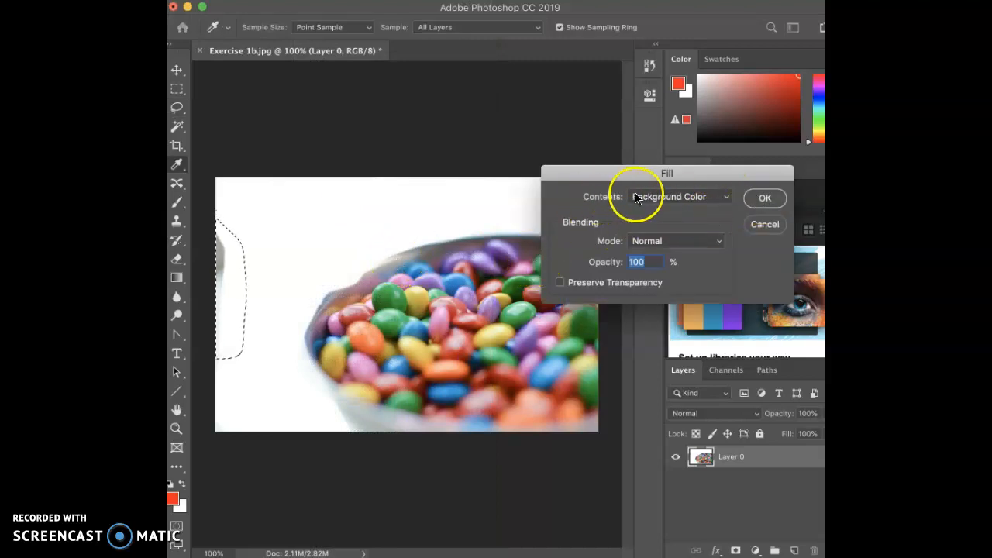
pyautogui.click(760, 200)
pyautogui.press('l')
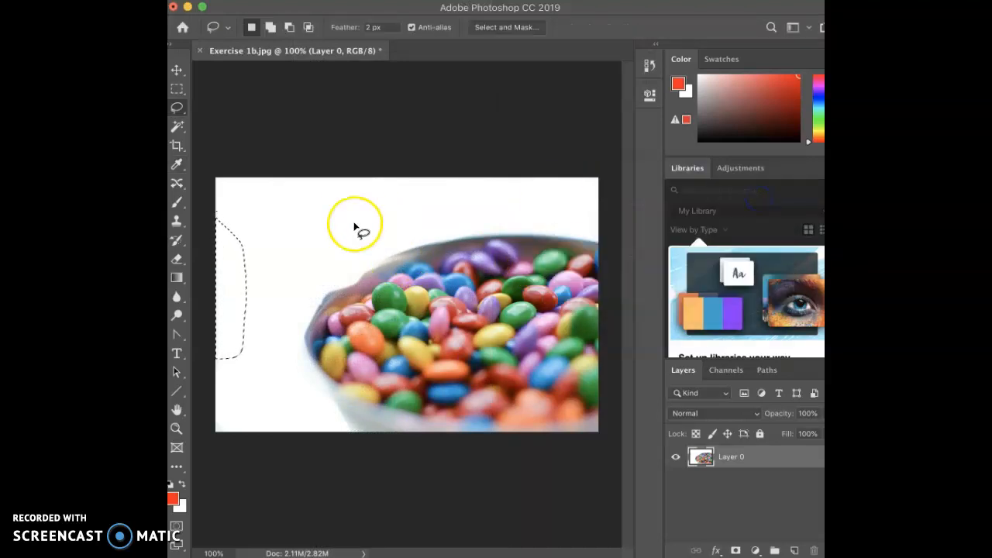
pyautogui.click(399, 361)
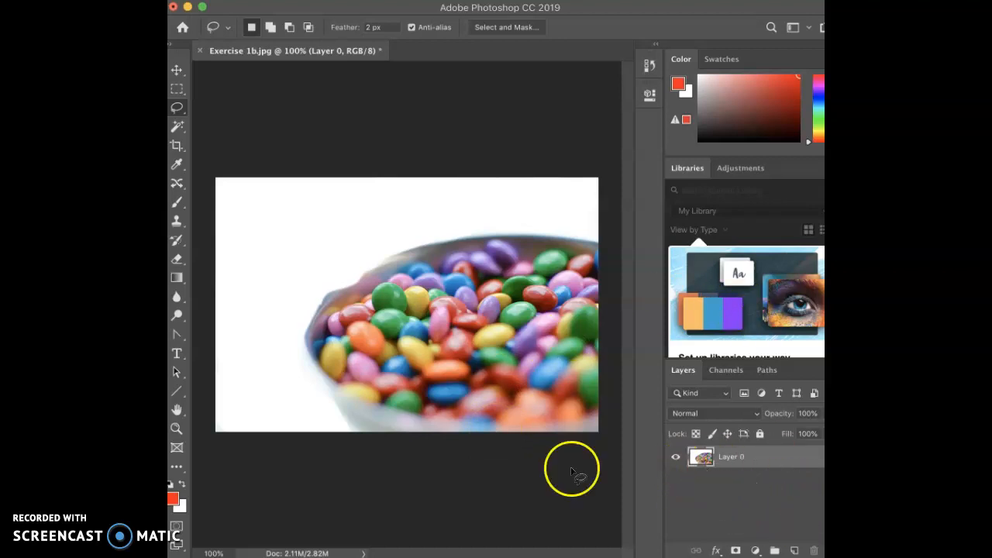
# - Add the Lorem Ipsum placeholder text at 100 pt and move it fully inside the white area above the bowl
pyautogui.click(176, 353)
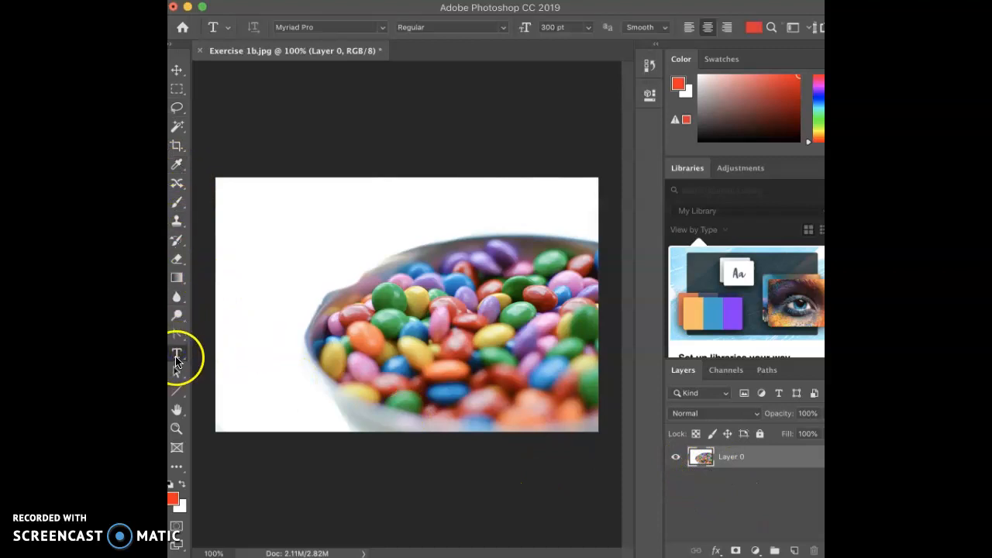
pyautogui.click(256, 215)
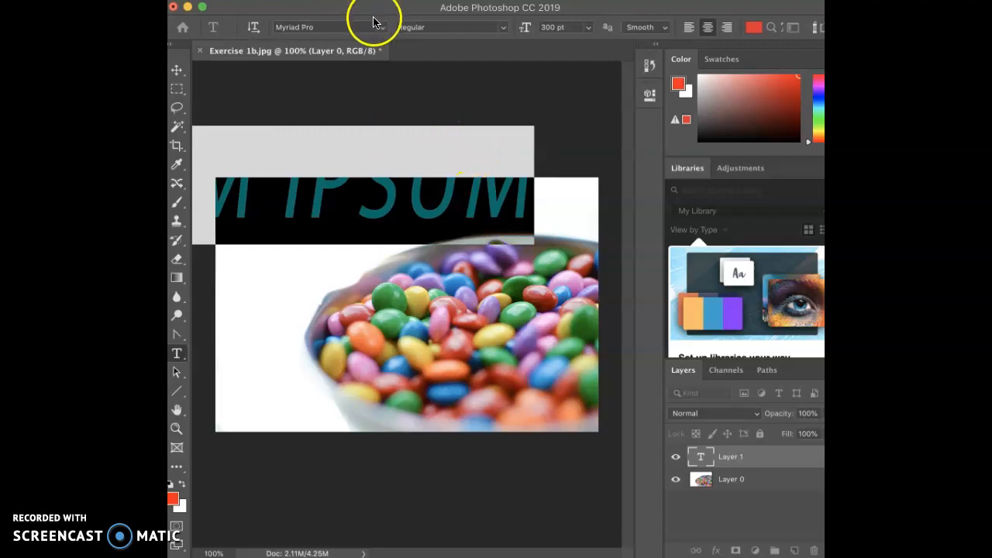
pyautogui.click(549, 26)
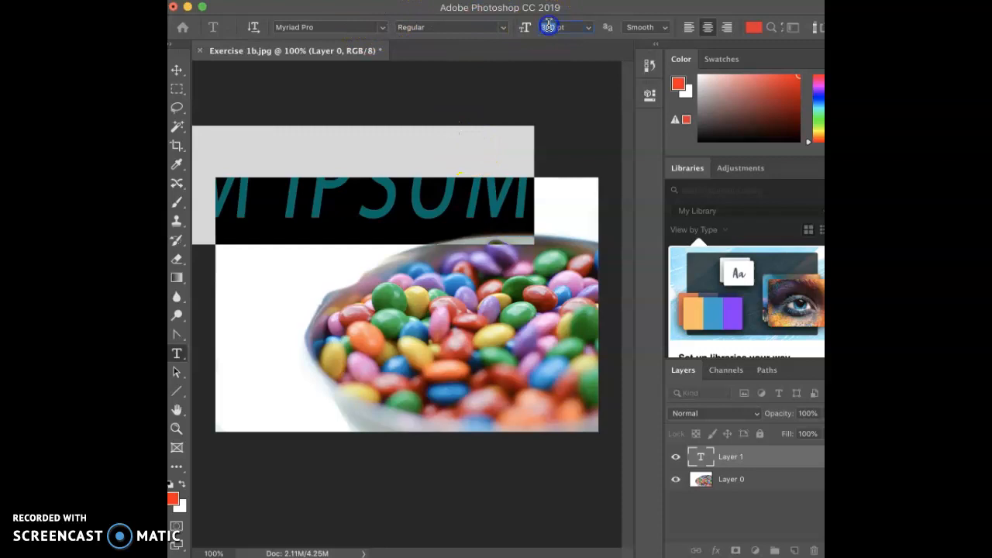
pyautogui.press('Return')
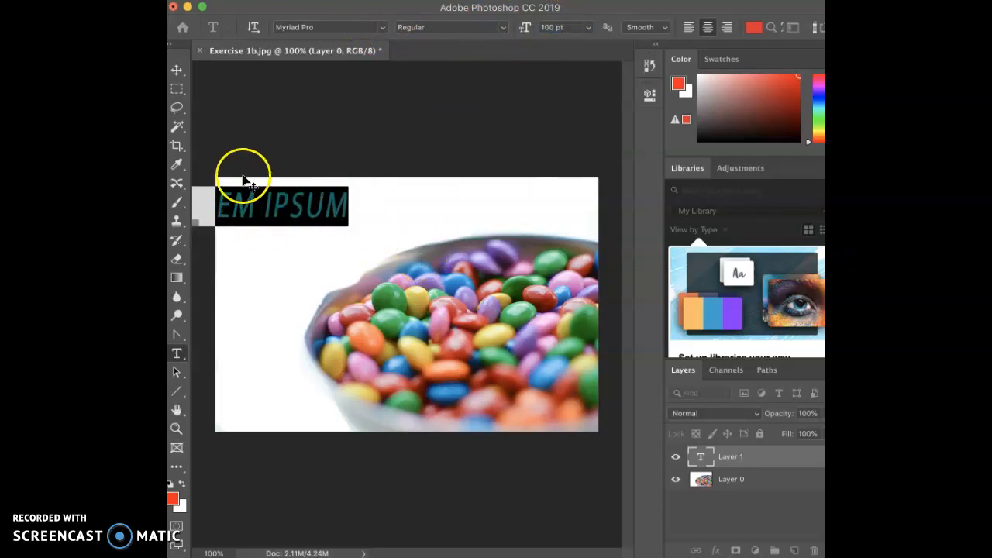
pyautogui.click(177, 70)
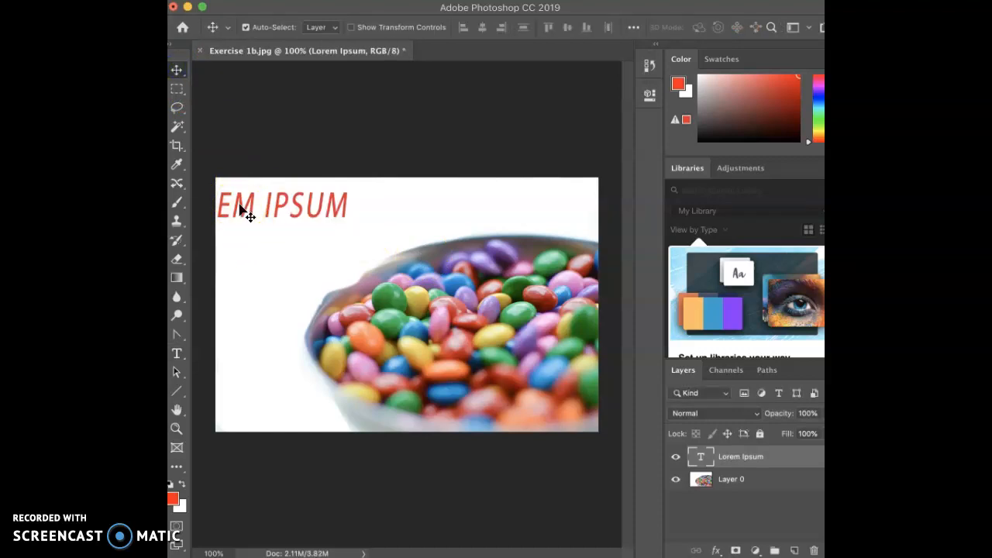
pyautogui.moveTo(241, 209); pyautogui.dragTo(310, 220)
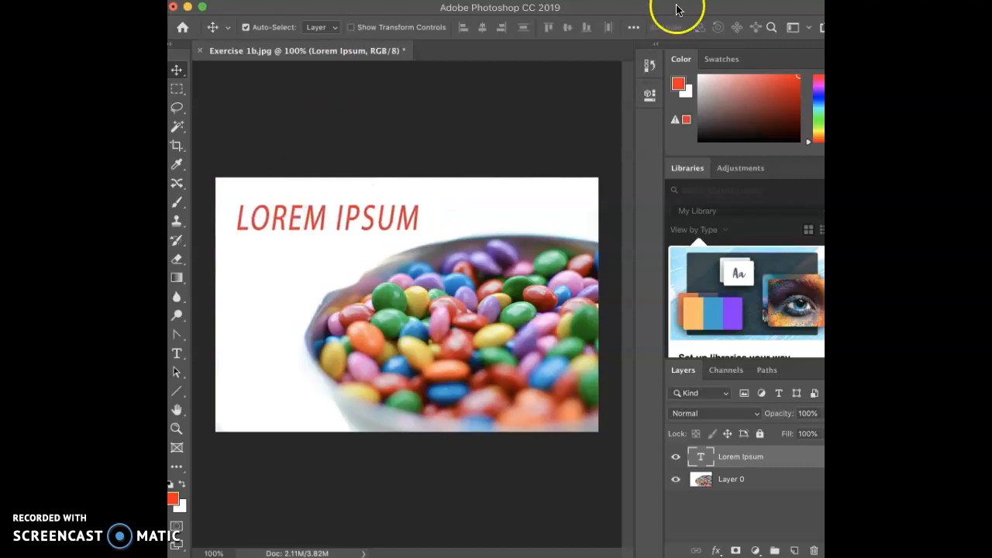
# - Select the Lorem Ipsum text, show the Character settings clear of it, and collapse the Paragraph settings
pyautogui.click(177, 353)
pyautogui.tripleClick(311, 218)
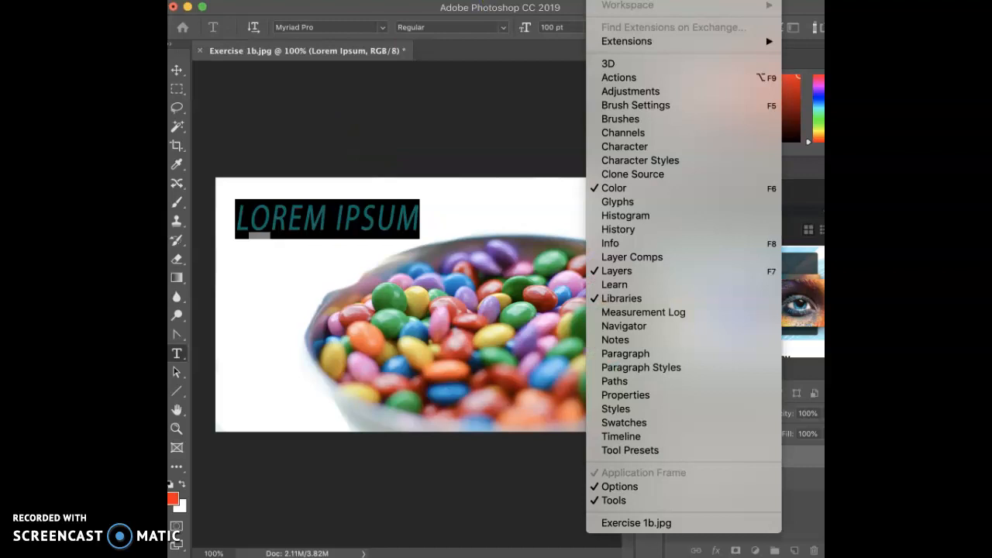
pyautogui.click(616, 146)
pyautogui.moveTo(503, 127); pyautogui.dragTo(467, 376)
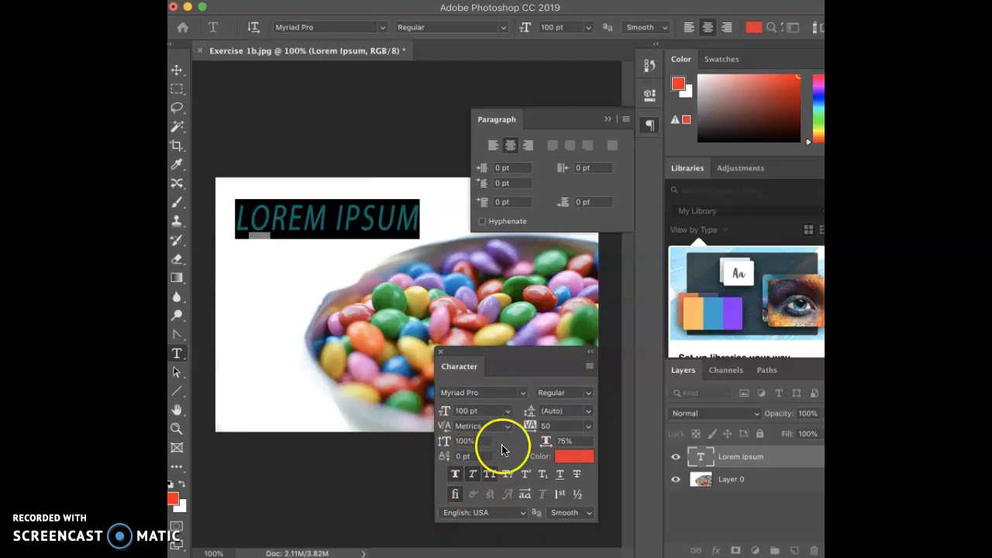
pyautogui.click(607, 119)
# - Reselect the whole Lorem Ipsum text and turn off All Caps in the Character settings
pyautogui.click(353, 216)
pyautogui.tripleClick(353, 216)
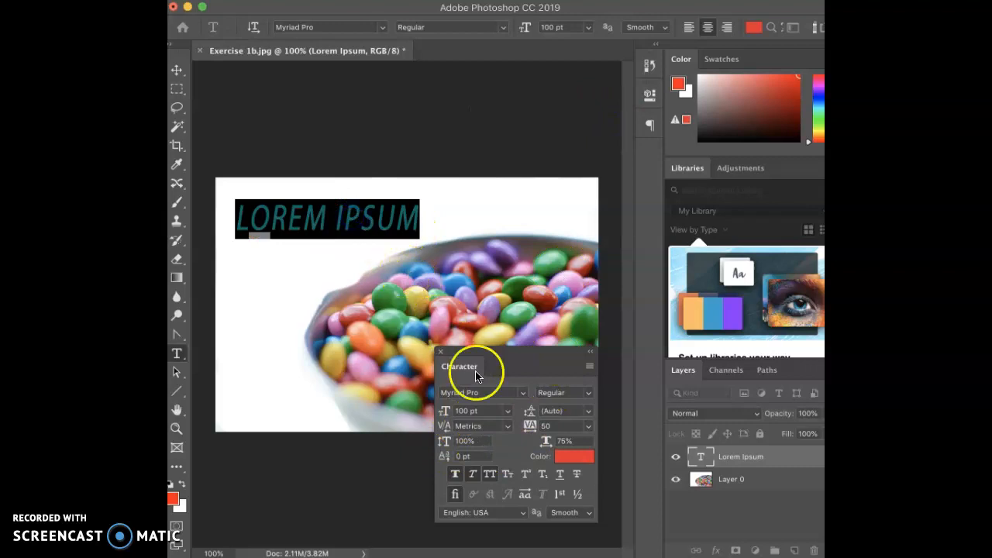
pyautogui.moveTo(500, 357); pyautogui.dragTo(509, 363)
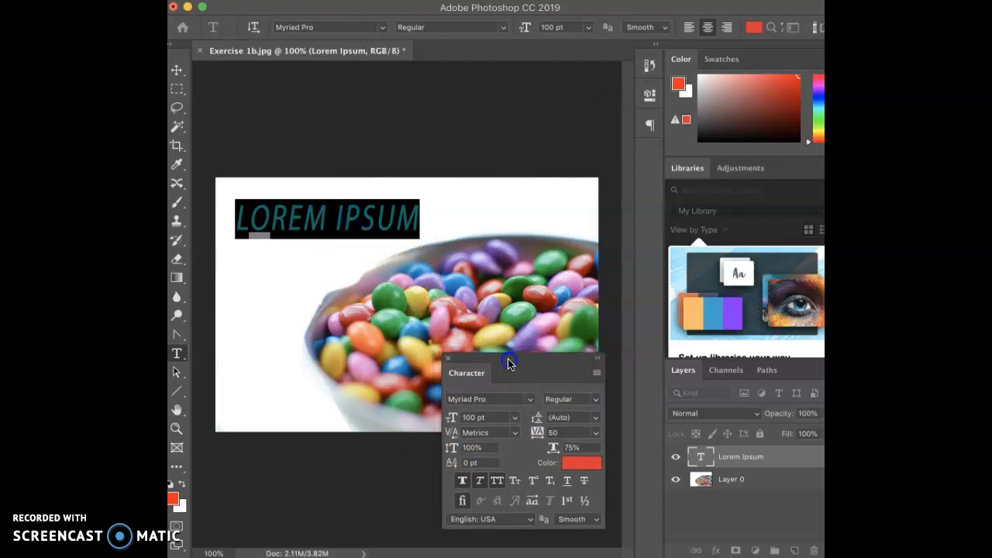
pyautogui.click(497, 481)
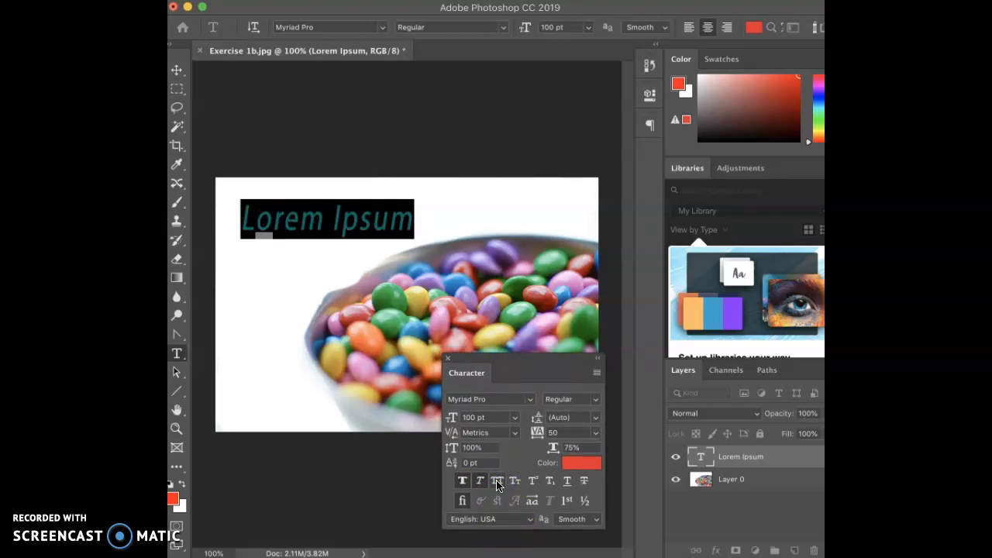
# - Replace the Lorem Ipsum text with "Type in a few sentences", keeping the Character settings clear of the text
pyautogui.click(498, 481)
pyautogui.click(497, 481)
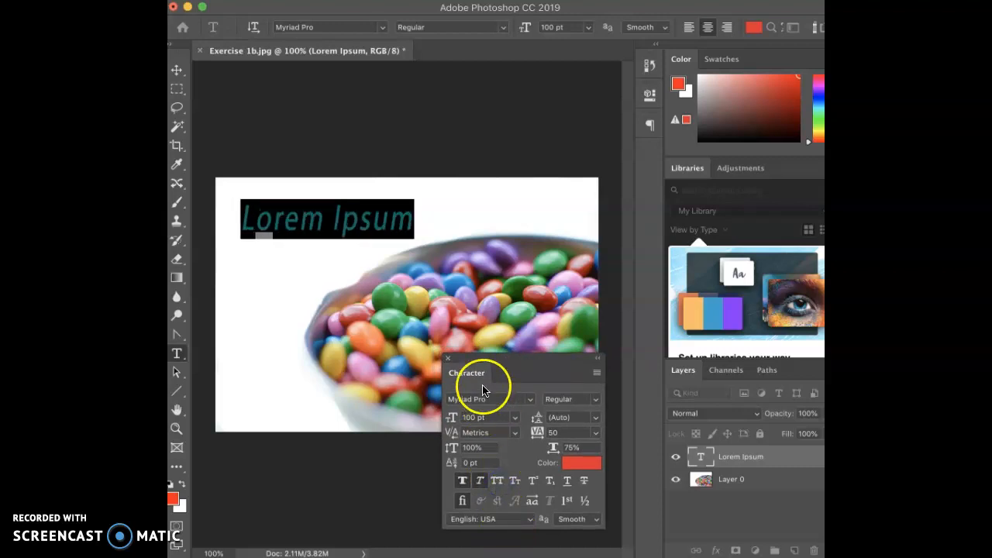
pyautogui.moveTo(490, 358); pyautogui.dragTo(585, 105)
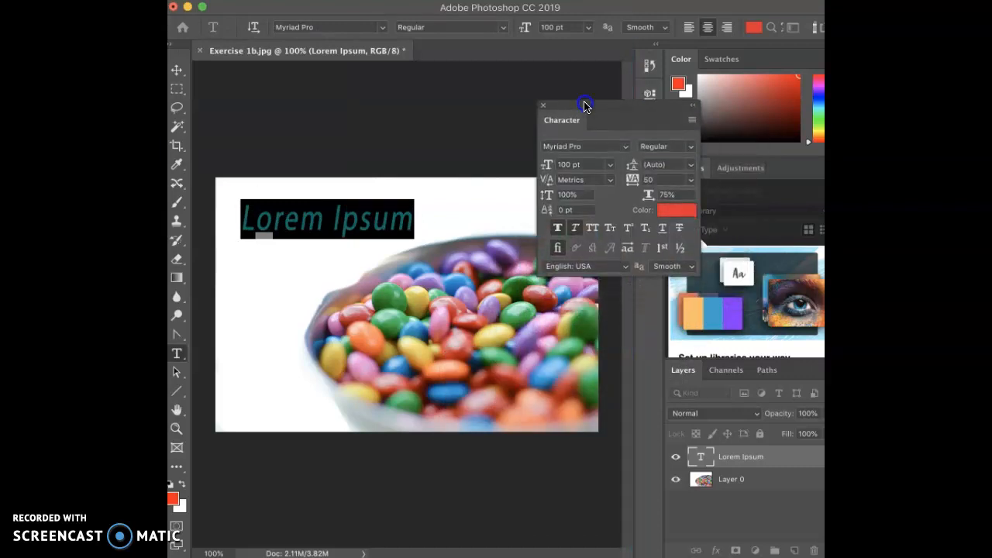
pyautogui.tripleClick(327, 220)
pyautogui.write('Type')
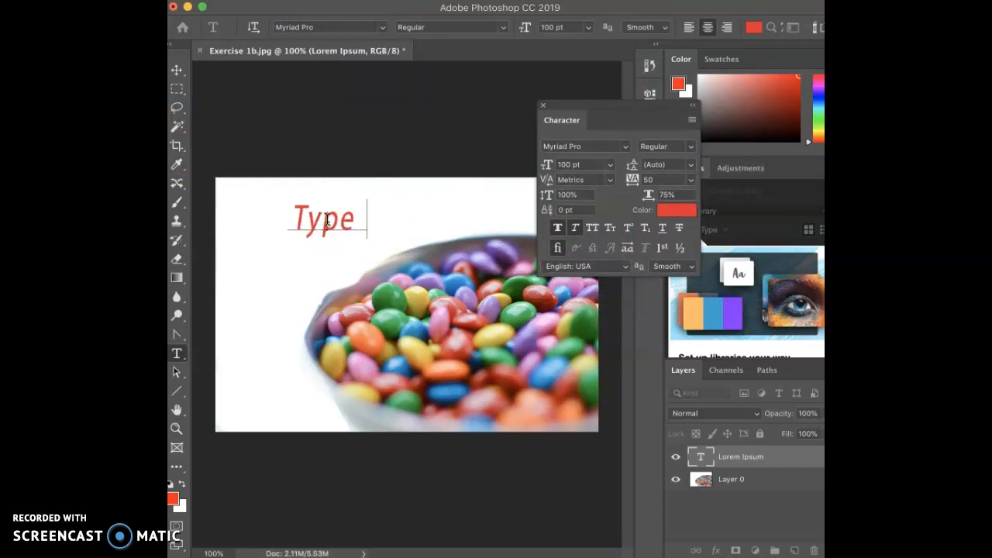
pyautogui.write(' in a few sentences')
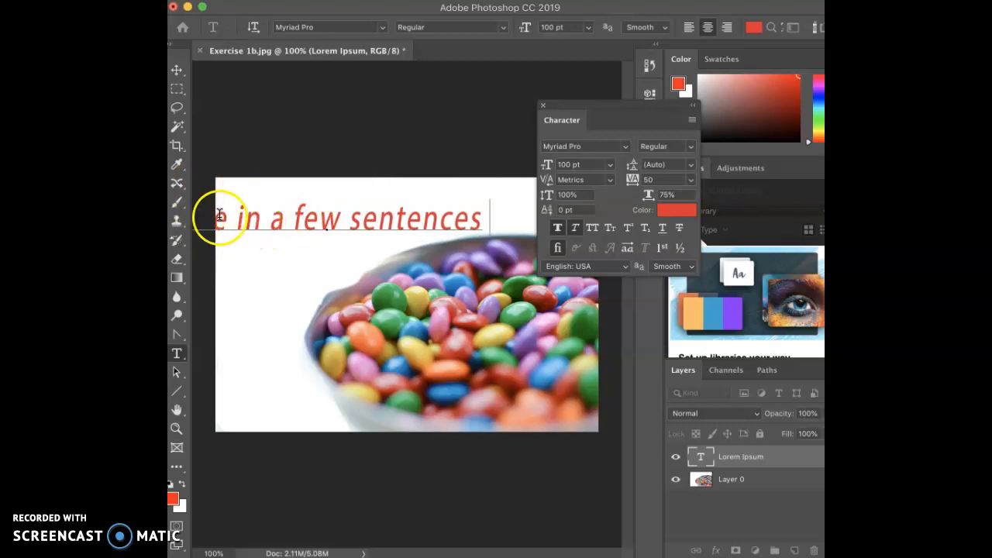
# - Move the new text fully inside the image and move the Character settings off the picture
pyautogui.click(177, 71)
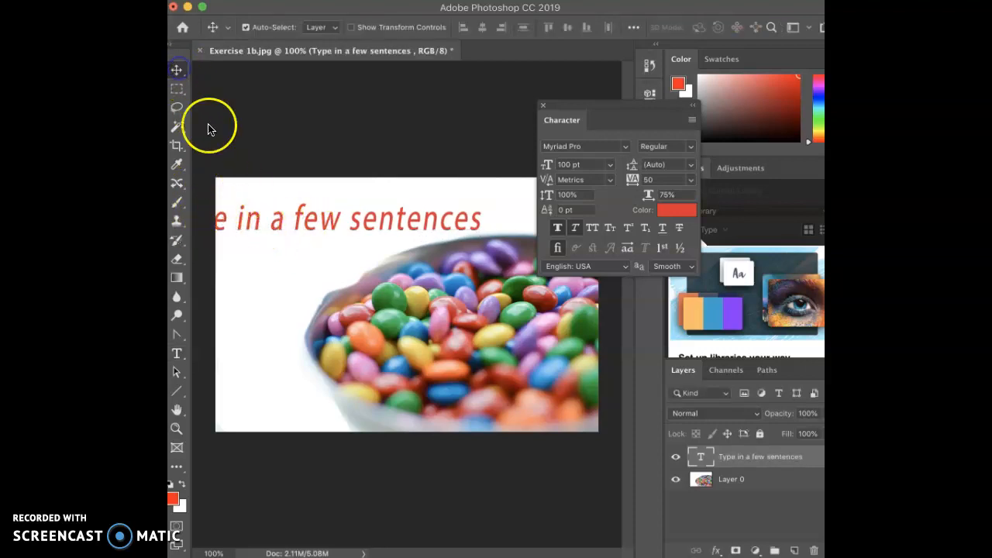
pyautogui.moveTo(297, 223); pyautogui.dragTo(330, 223)
pyautogui.moveTo(589, 107); pyautogui.dragTo(693, 246)
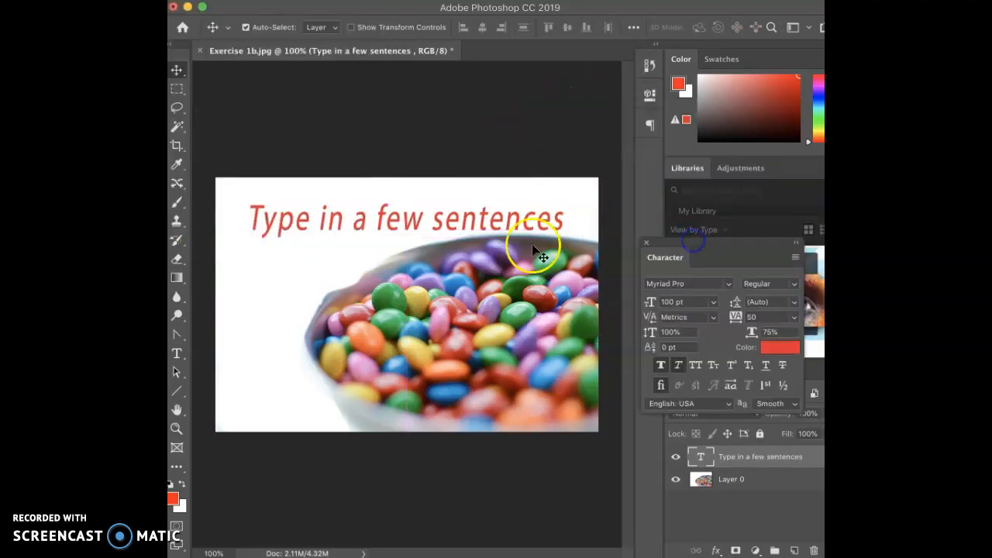
# - Break the text onto a second line before "sentences" and left-align the whole text
pyautogui.click(177, 354)
pyautogui.click(433, 220)
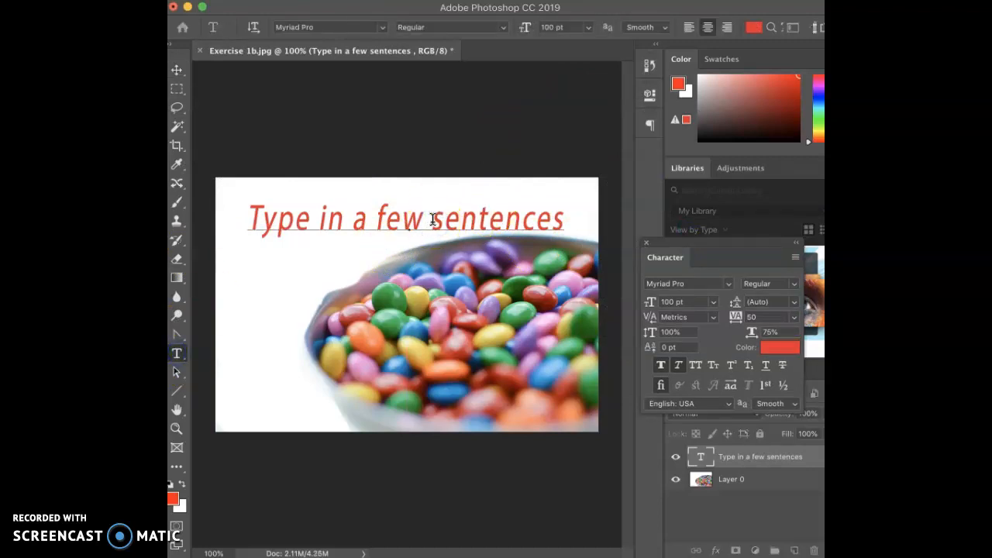
pyautogui.press('Return')
pyautogui.press('super+a')
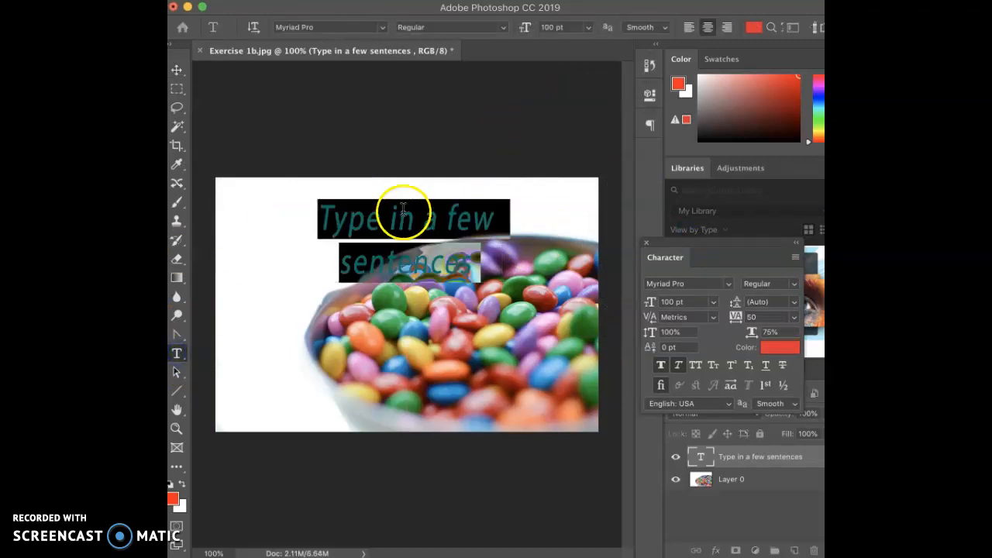
pyautogui.click(688, 27)
# - Move the two-line text into the white area at the image's upper left
pyautogui.click(177, 70)
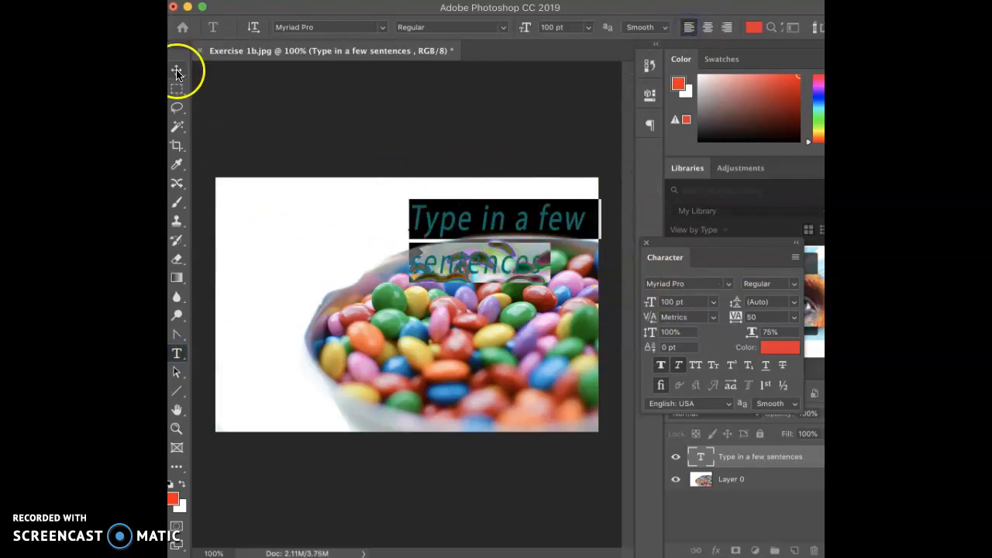
pyautogui.moveTo(421, 234); pyautogui.dragTo(267, 222)
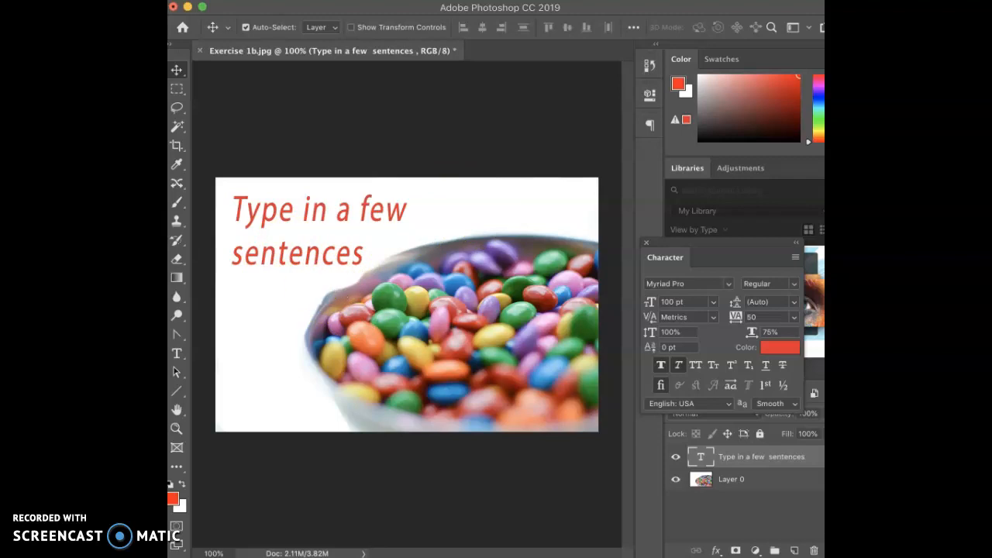
pyautogui.click(179, 69)
# - Uncover the layer list and rasterize the "Type in a few sentences" type layer
pyautogui.moveTo(712, 244); pyautogui.dragTo(714, 166)
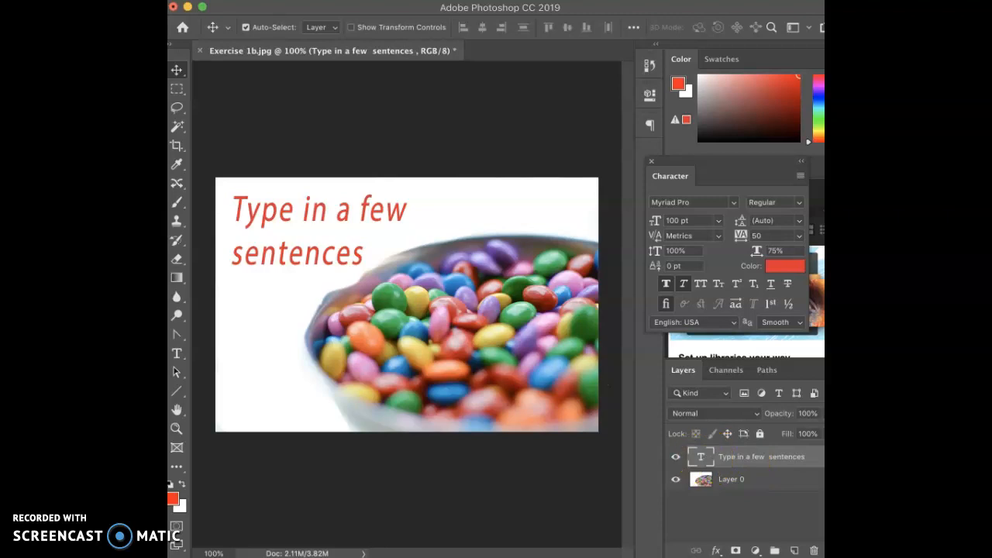
pyautogui.click(385, 2)
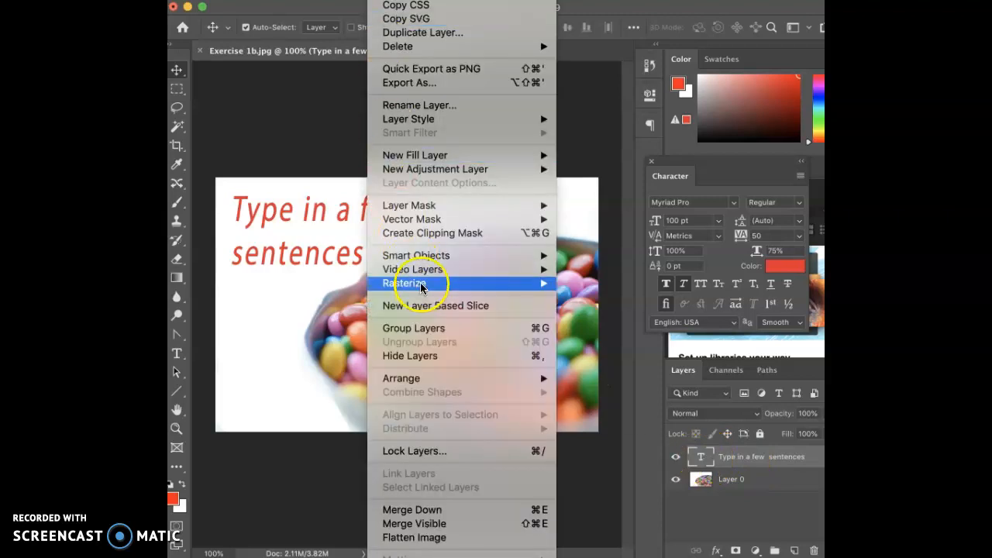
pyautogui.moveTo(422, 284)
pyautogui.click(574, 286)
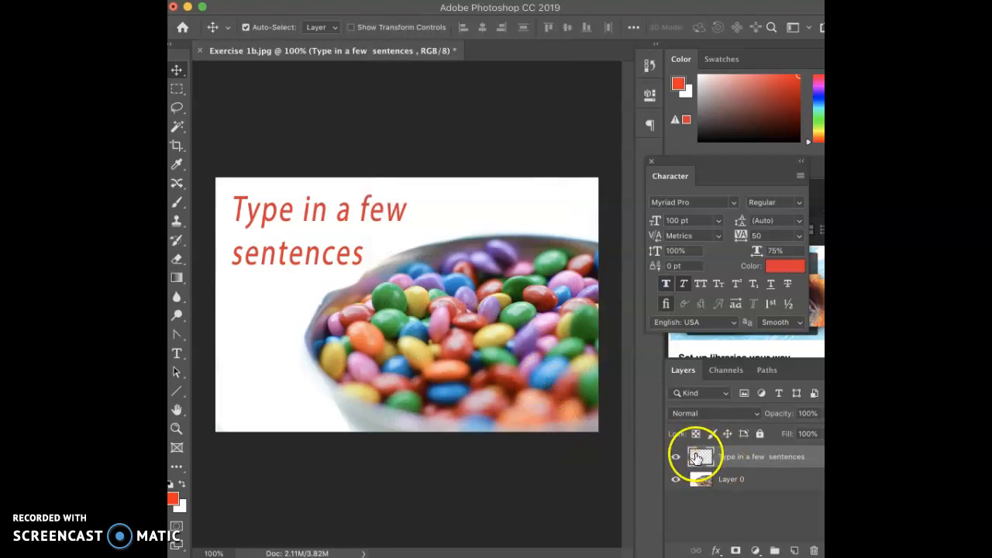
pyautogui.moveTo(322, 259)
pyautogui.mouseDown()
pyautogui.moveTo(365, 250)
pyautogui.moveTo(317, 304)
pyautogui.moveTo(318, 267)
pyautogui.moveTo(383, 292)
pyautogui.moveTo(322, 272)
pyautogui.moveTo(316, 259)
pyautogui.moveTo(477, 310)
pyautogui.moveTo(328, 281)
pyautogui.moveTo(318, 259)
pyautogui.mouseUp()
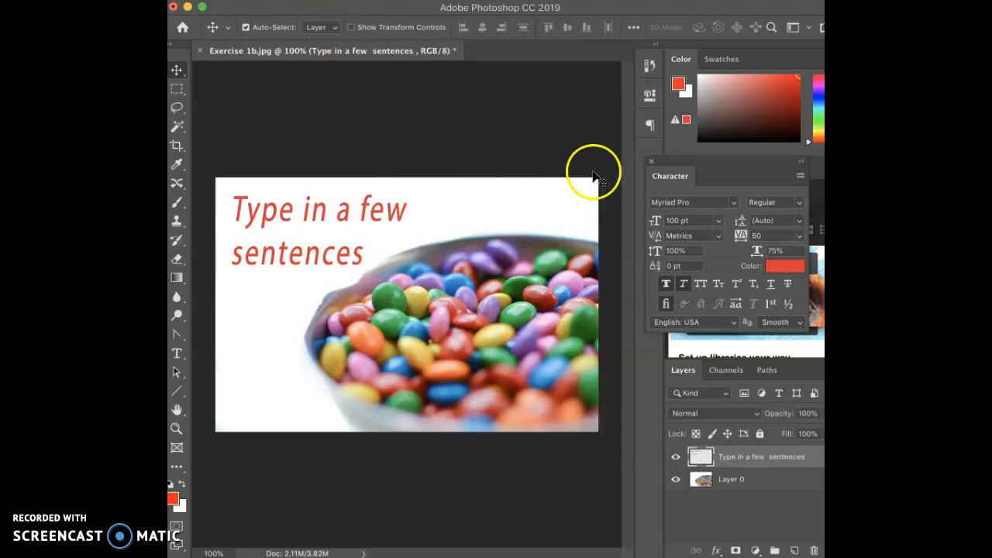
pyautogui.moveTo(692, 173); pyautogui.dragTo(589, 127)
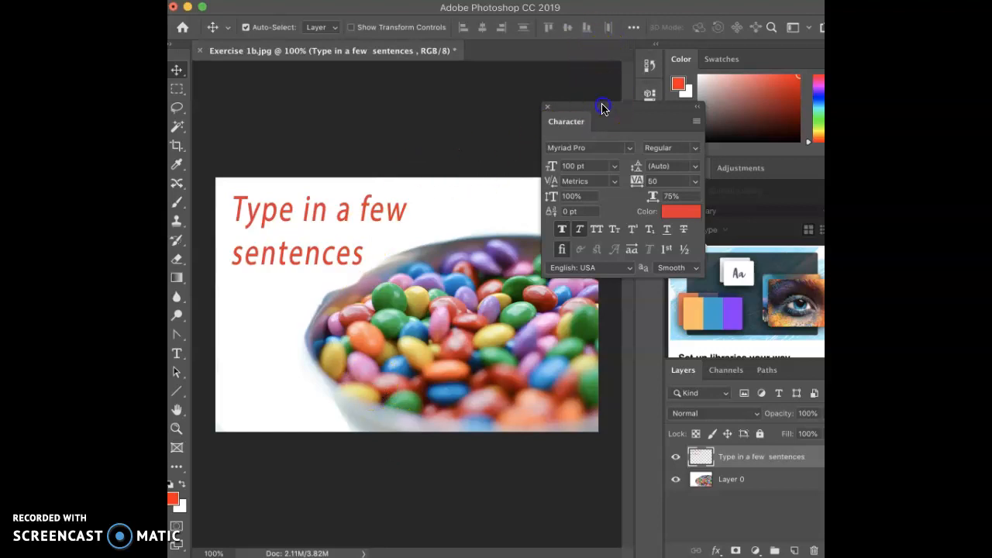
pyautogui.moveTo(602, 106); pyautogui.dragTo(560, 114)
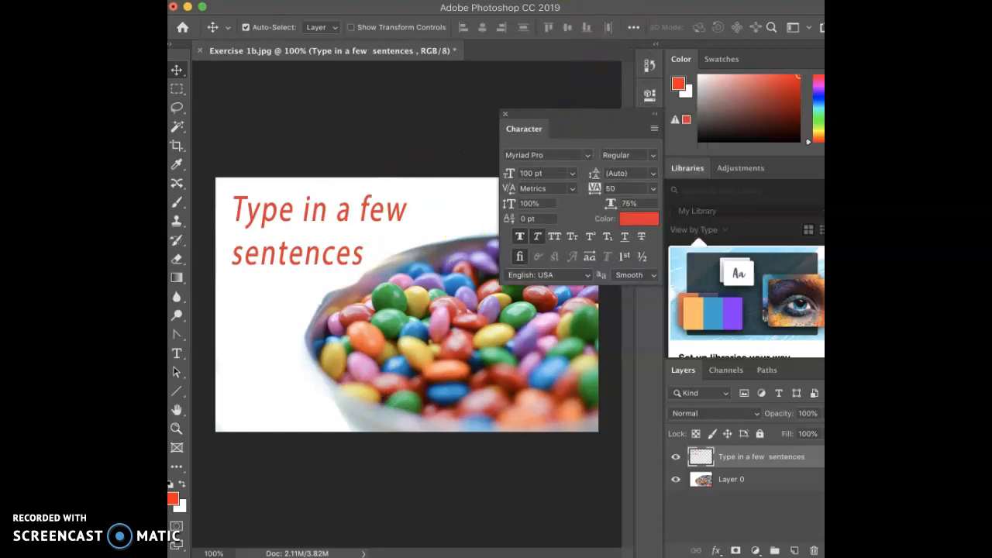
pyautogui.click(608, 2)
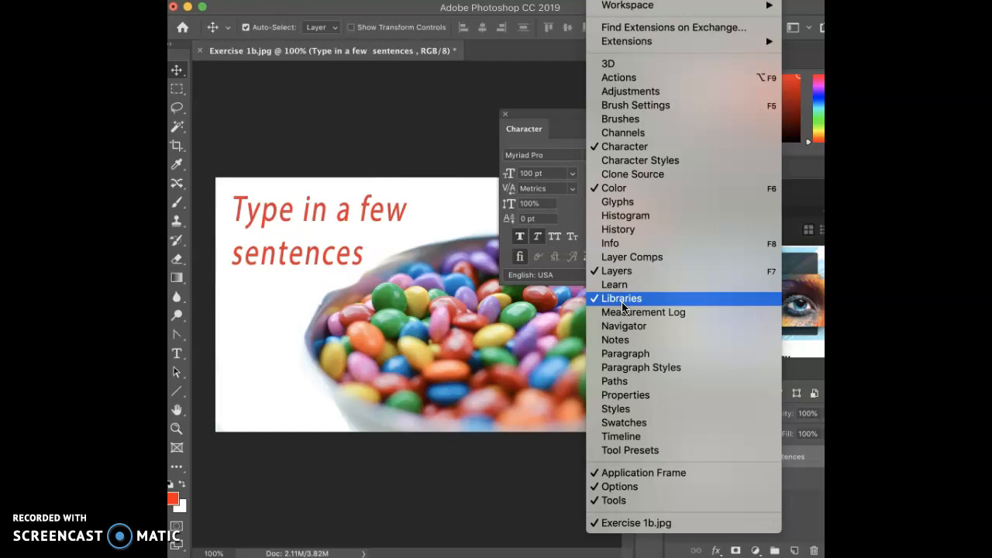
# - Apply Bevel & Emboss, Inner Shadow and a gray Color Overlay as layer styles to the rasterized text layer
pyautogui.moveTo(387, 1)
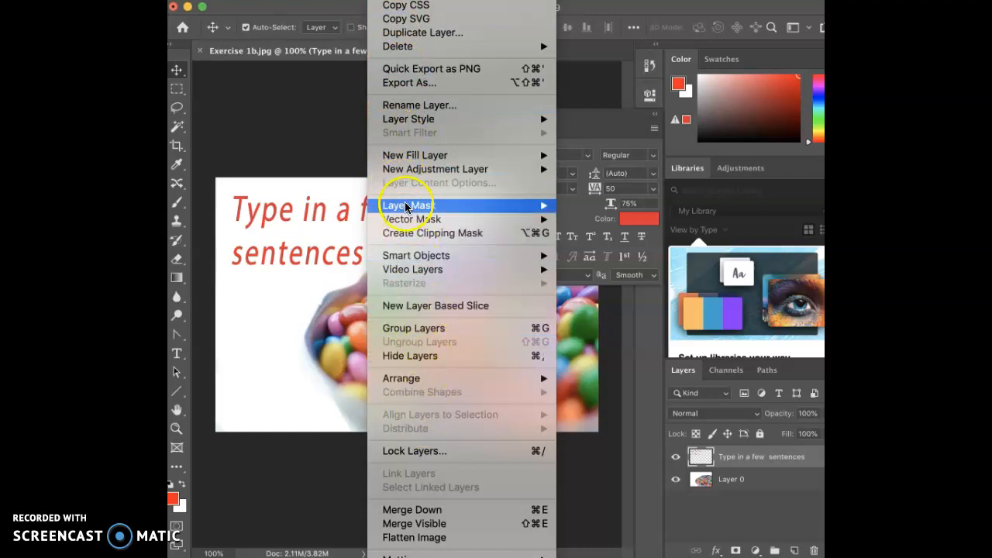
pyautogui.moveTo(424, 125)
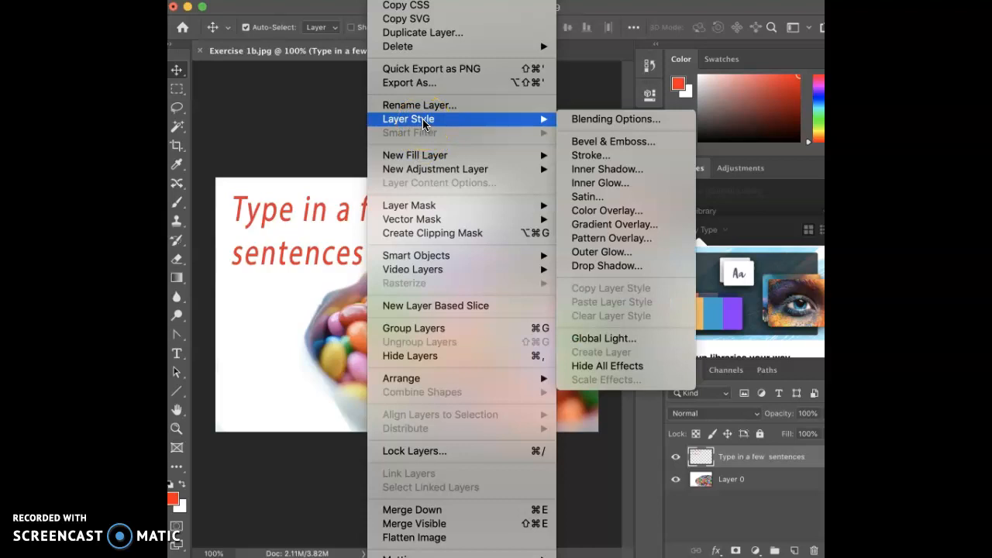
pyautogui.click(593, 121)
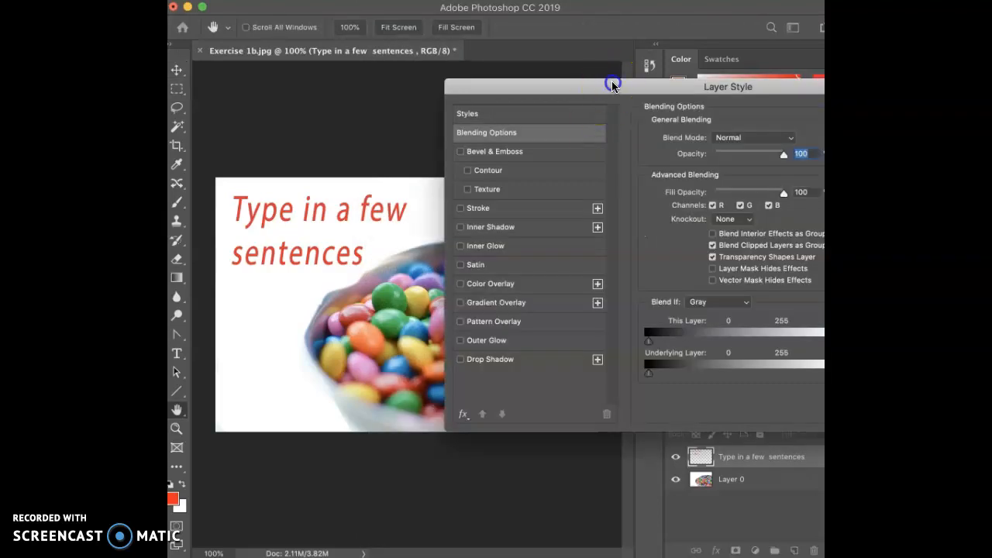
pyautogui.moveTo(612, 86); pyautogui.dragTo(422, 114)
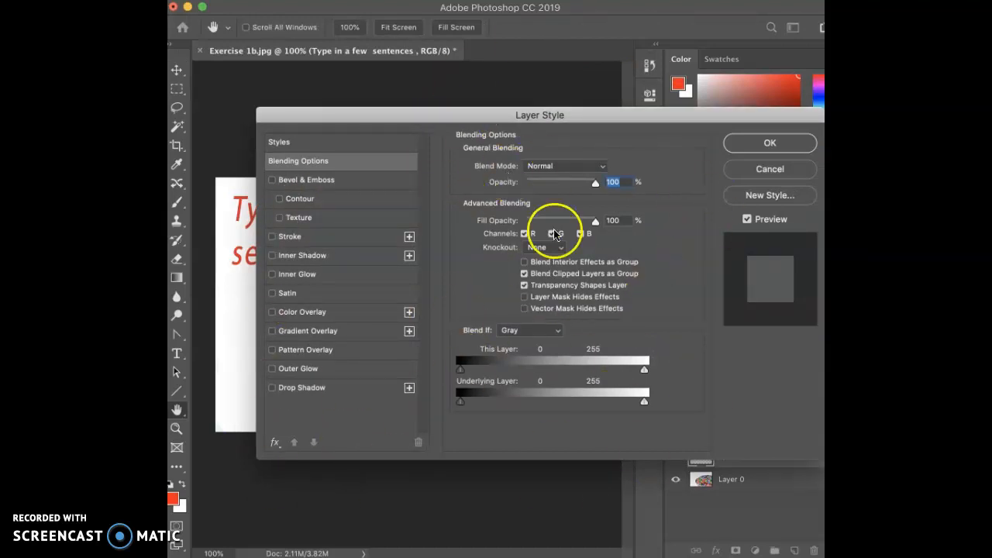
pyautogui.click(310, 181)
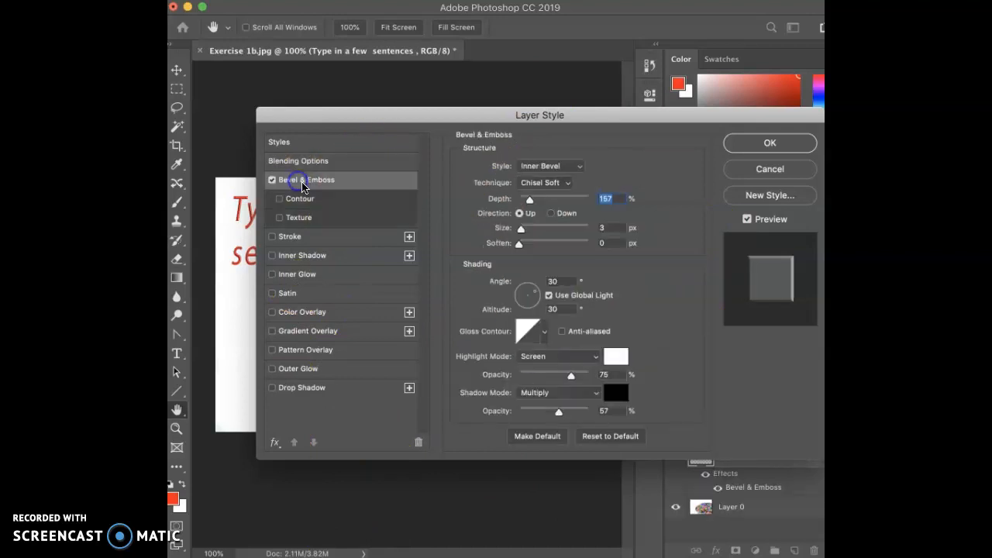
pyautogui.click(305, 258)
pyautogui.moveTo(358, 115); pyautogui.dragTo(538, 115)
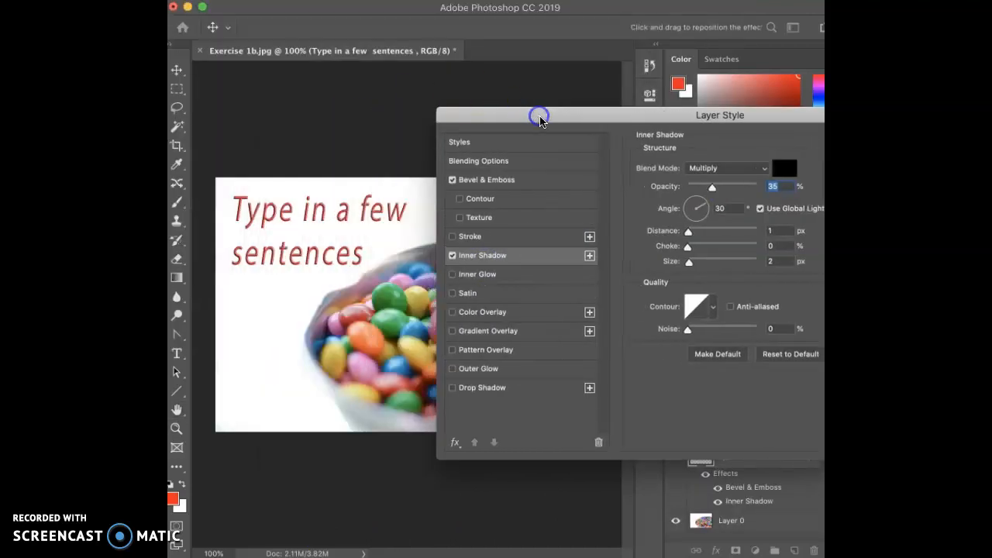
pyautogui.click(474, 313)
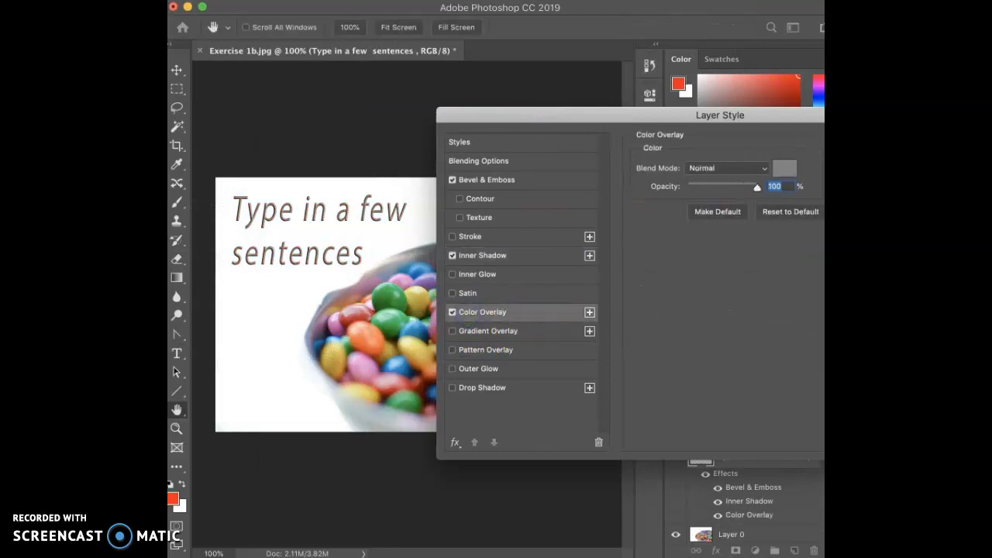
pyautogui.press('Return')
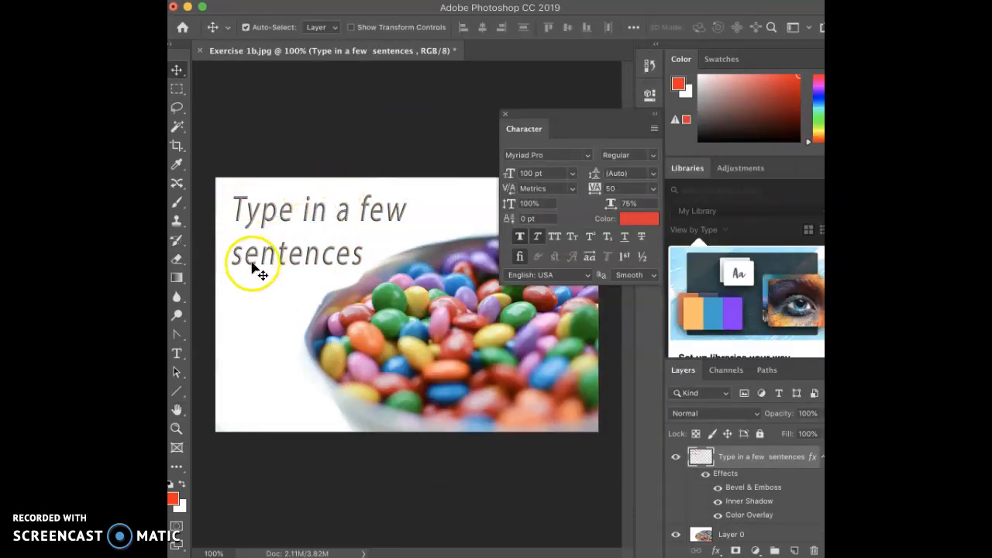
# - Reopen the text layer's Layer Style settings to review the applied effects, and close them without changes
pyautogui.moveTo(568, 116); pyautogui.dragTo(511, 97)
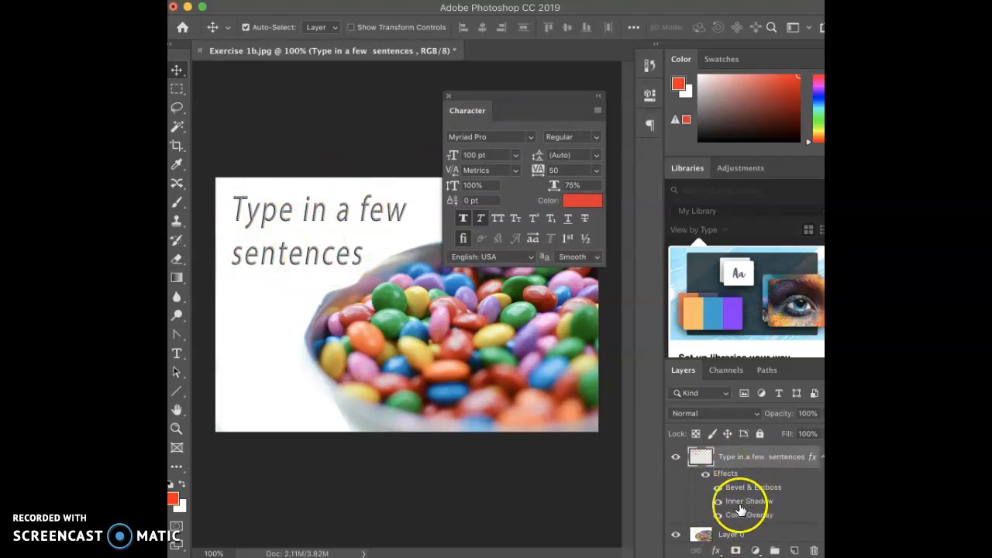
pyautogui.doubleClick(699, 459)
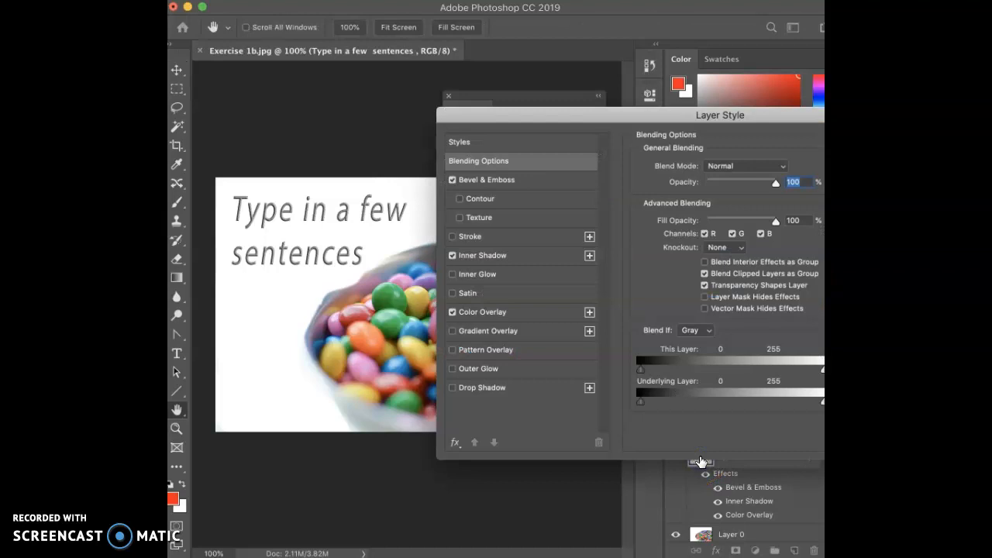
pyautogui.moveTo(806, 116); pyautogui.dragTo(613, 67)
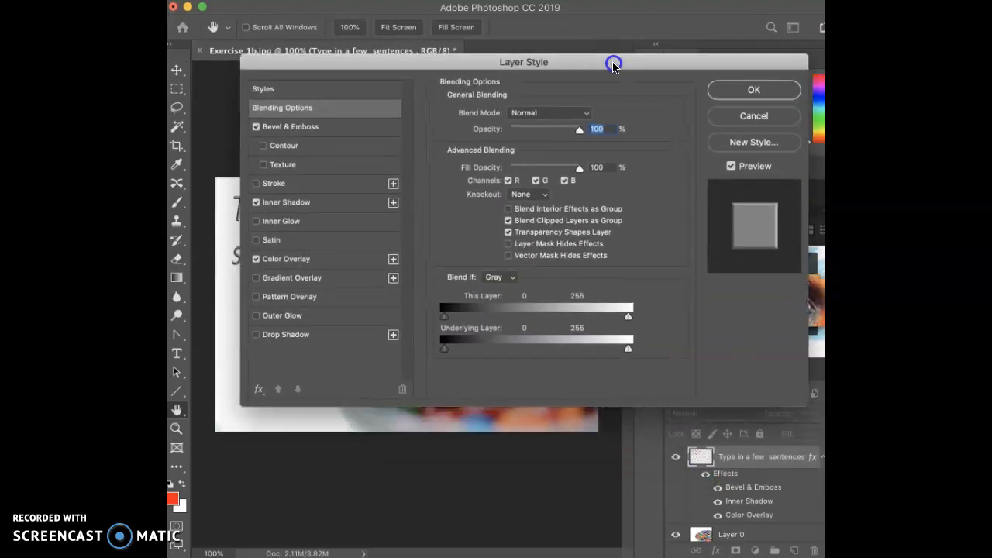
pyautogui.click(769, 117)
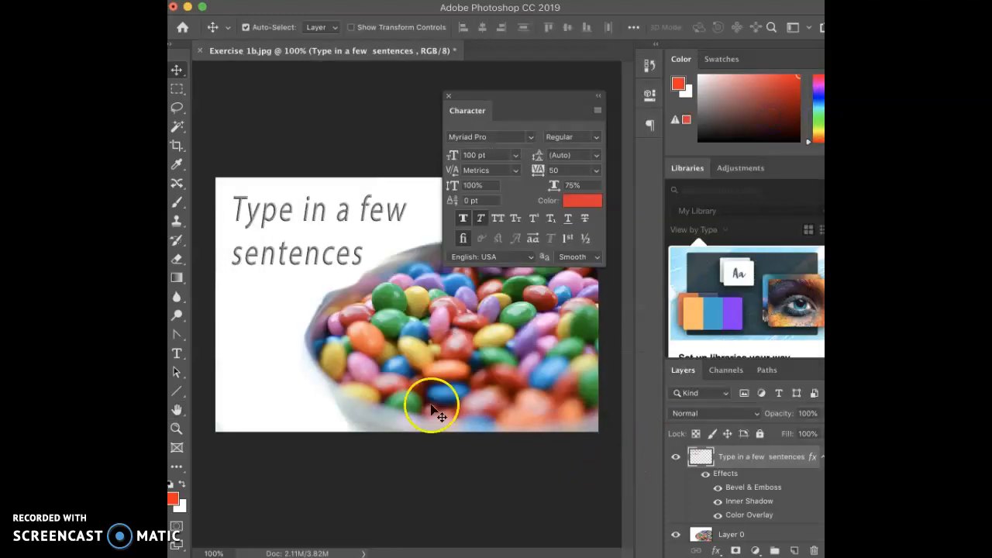
# - Save the image to the Desktop as Lastname_Ex1b.psd in Photoshop format with layers and Maximize Compatibility on
pyautogui.moveTo(487, 97); pyautogui.dragTo(494, 74)
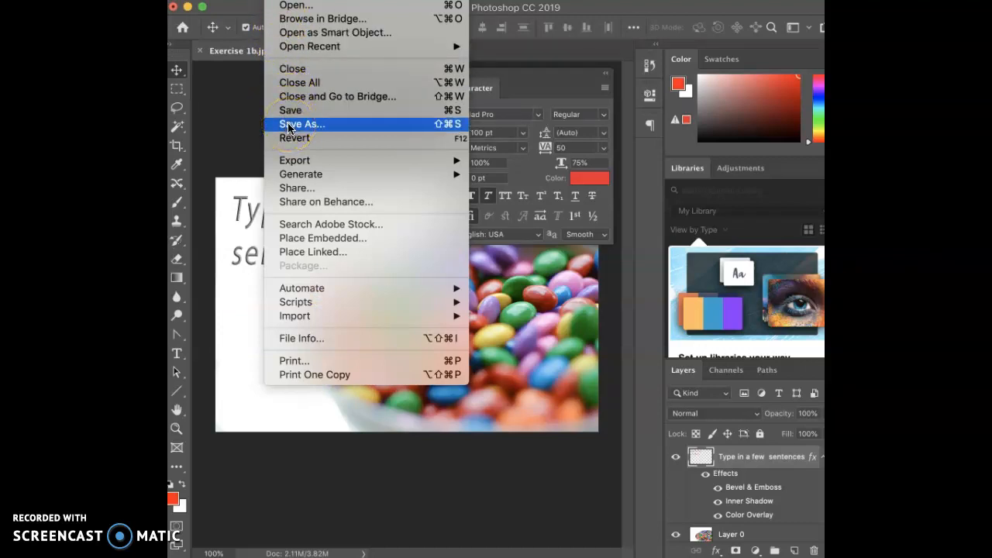
pyautogui.click(289, 129)
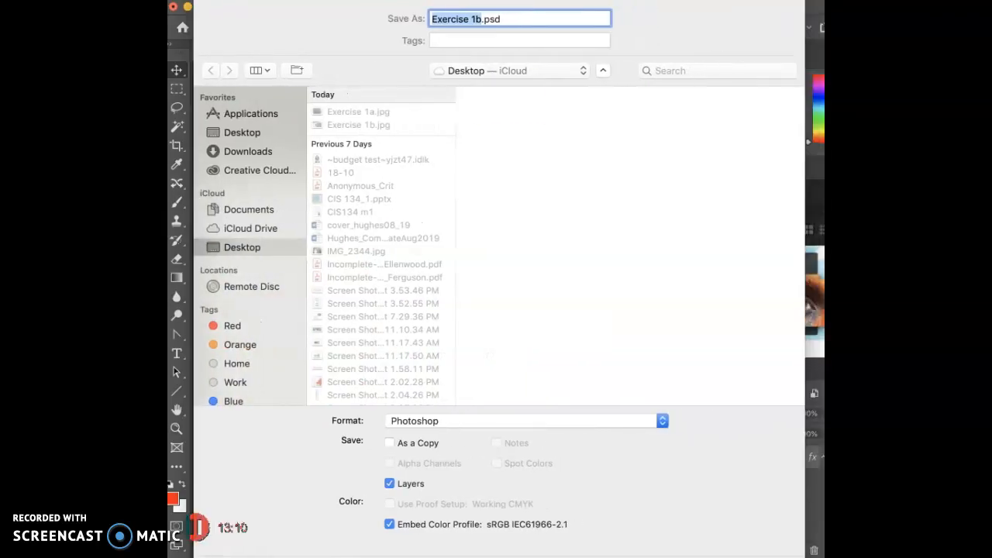
pyautogui.click(435, 18)
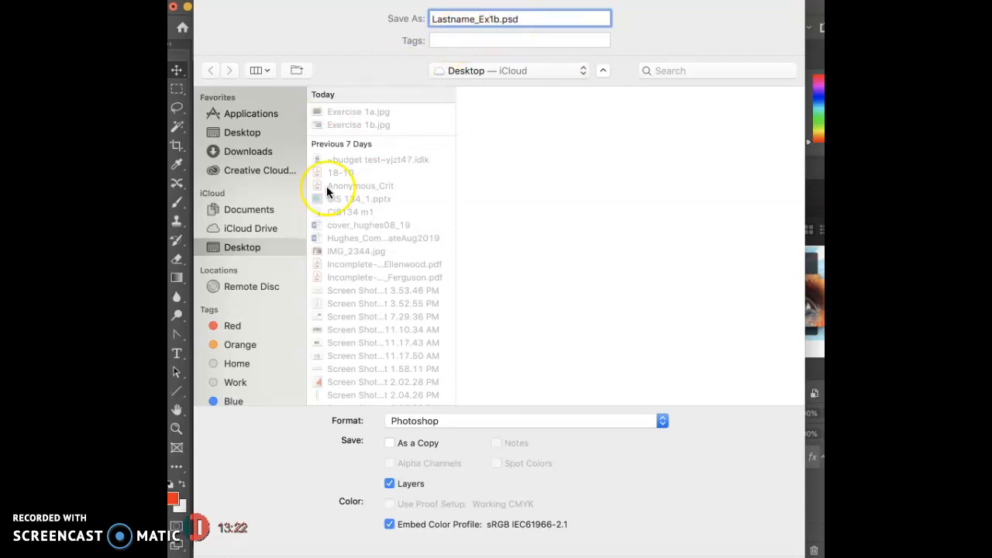
pyautogui.click(247, 132)
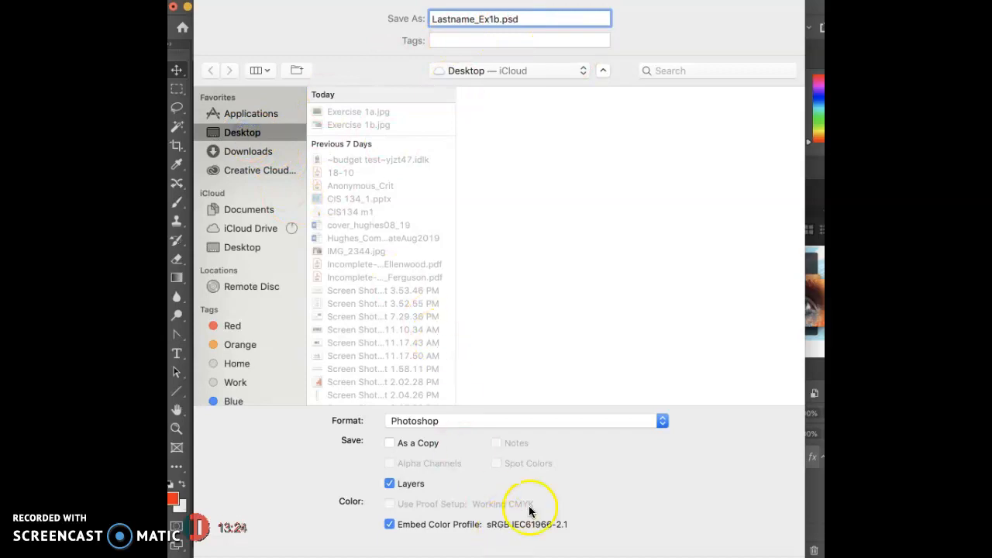
pyautogui.press('Return')
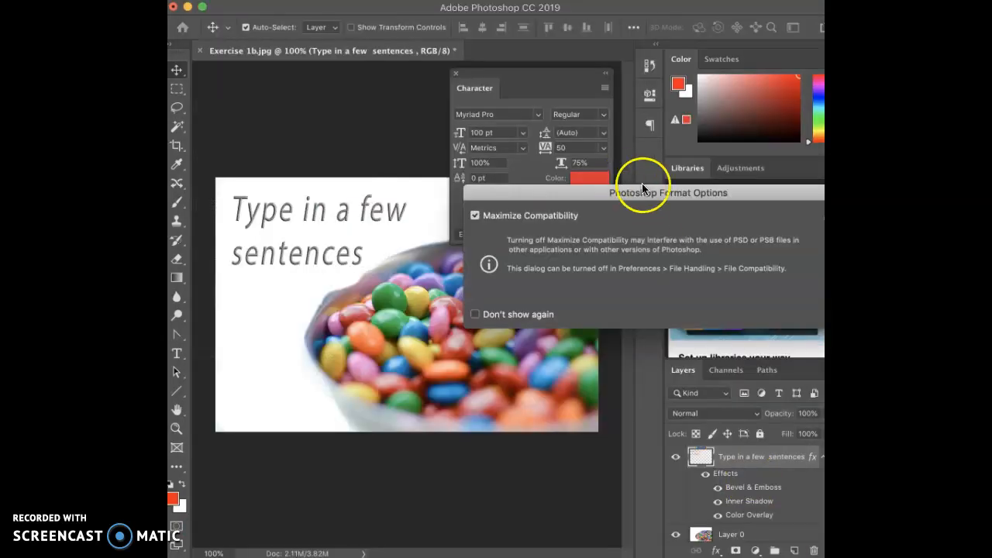
pyautogui.press('Return')
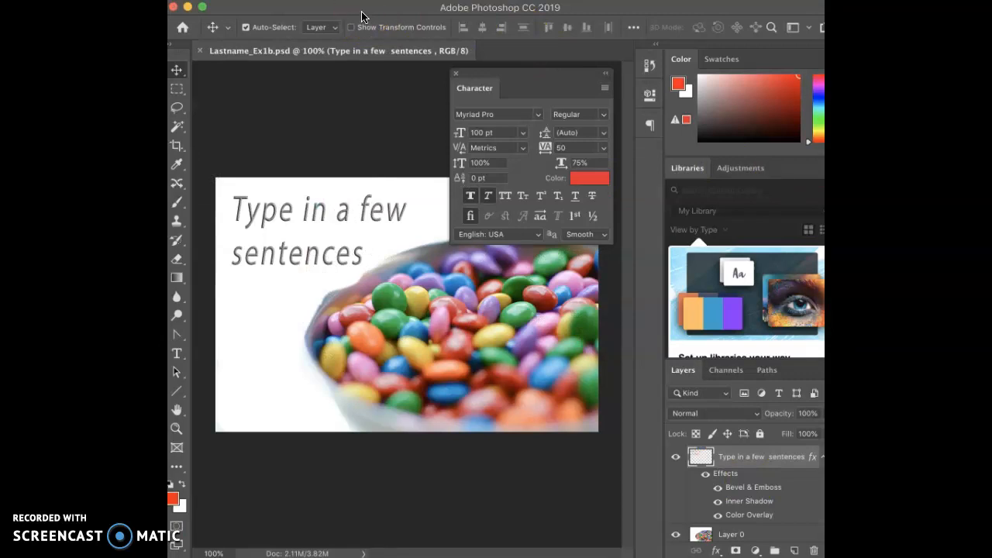
pyautogui.click(295, 132)
pyautogui.click(287, 130)
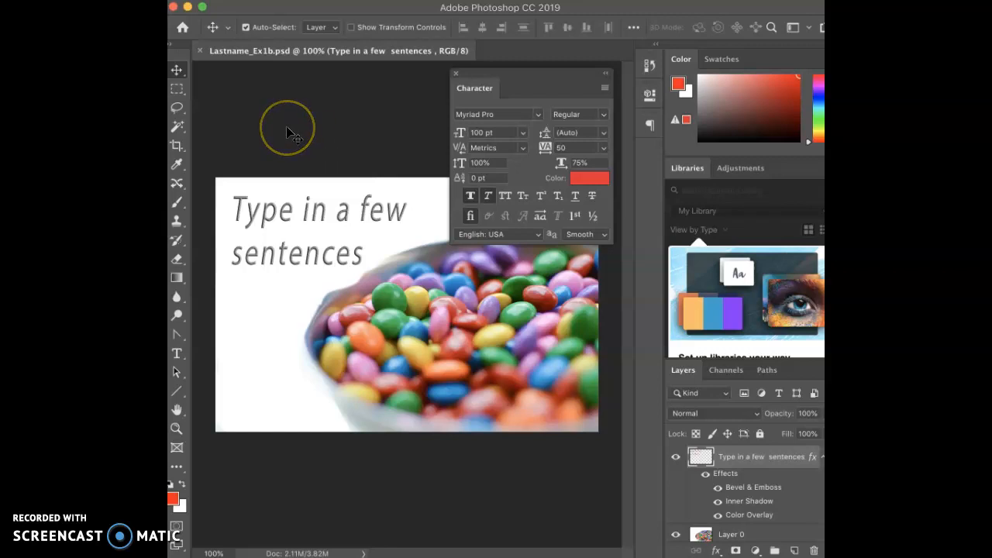